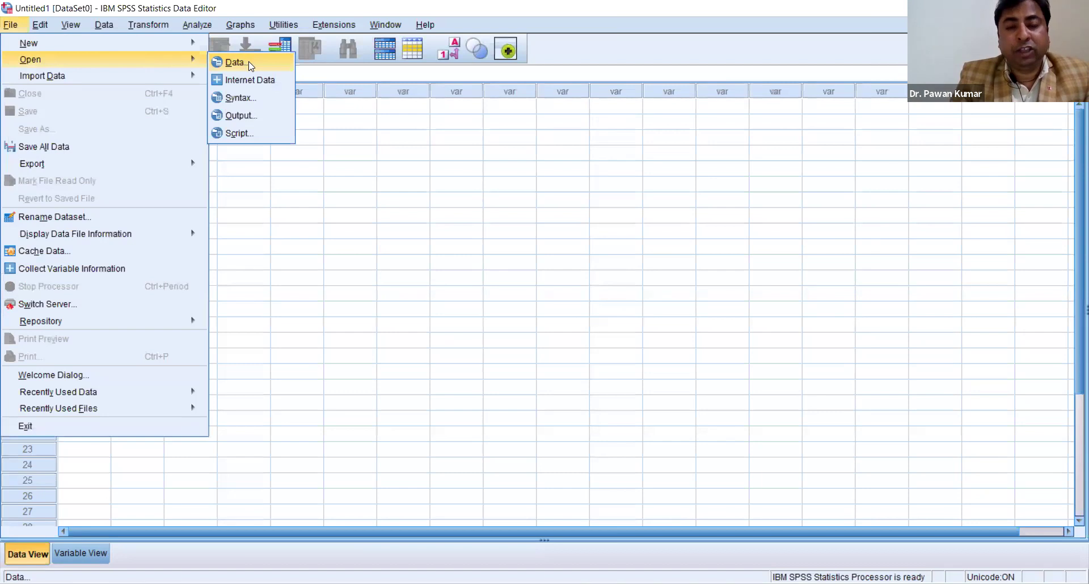
# Open the bolts.sav data file from the Downloads folder
pyautogui.click(251, 66)
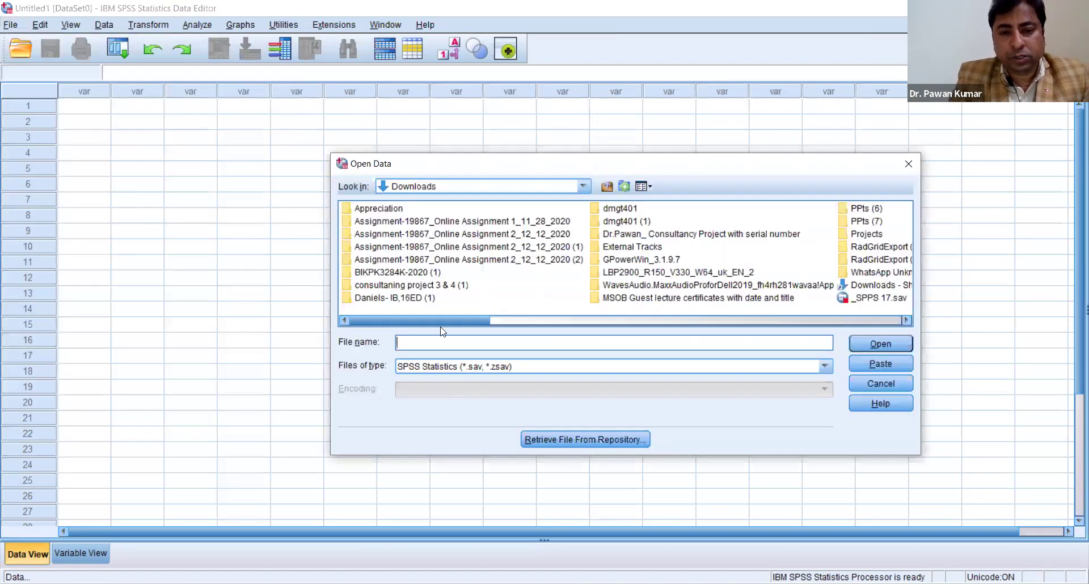
pyautogui.moveTo(441, 325); pyautogui.dragTo(570, 328)
pyautogui.click(529, 287)
pyautogui.click(865, 344)
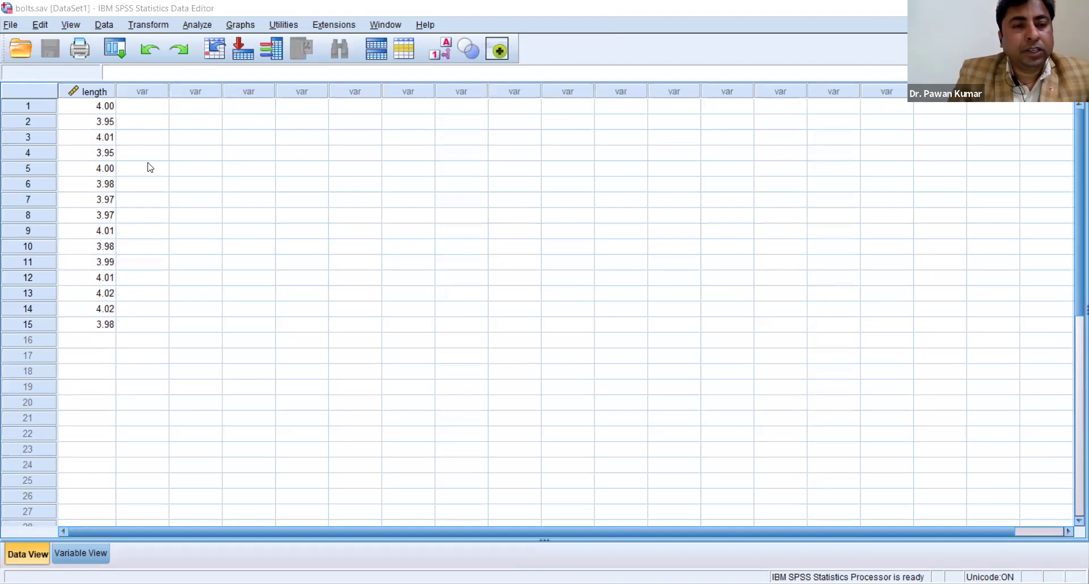
# Give the length variable the label "length of the bolt" and return to the data values
pyautogui.click(95, 555)
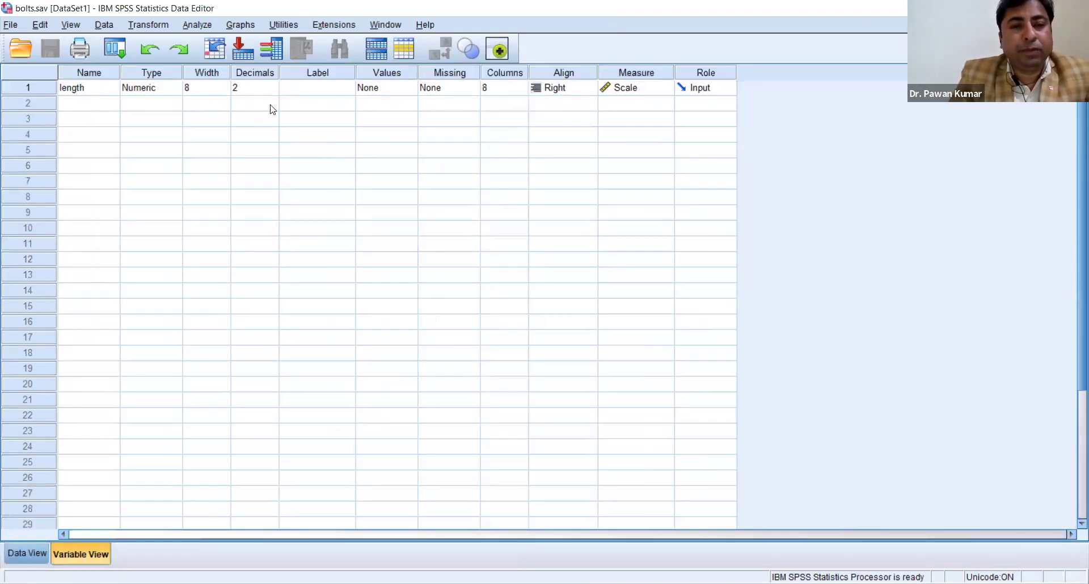
pyautogui.click(311, 89)
pyautogui.write('leng')
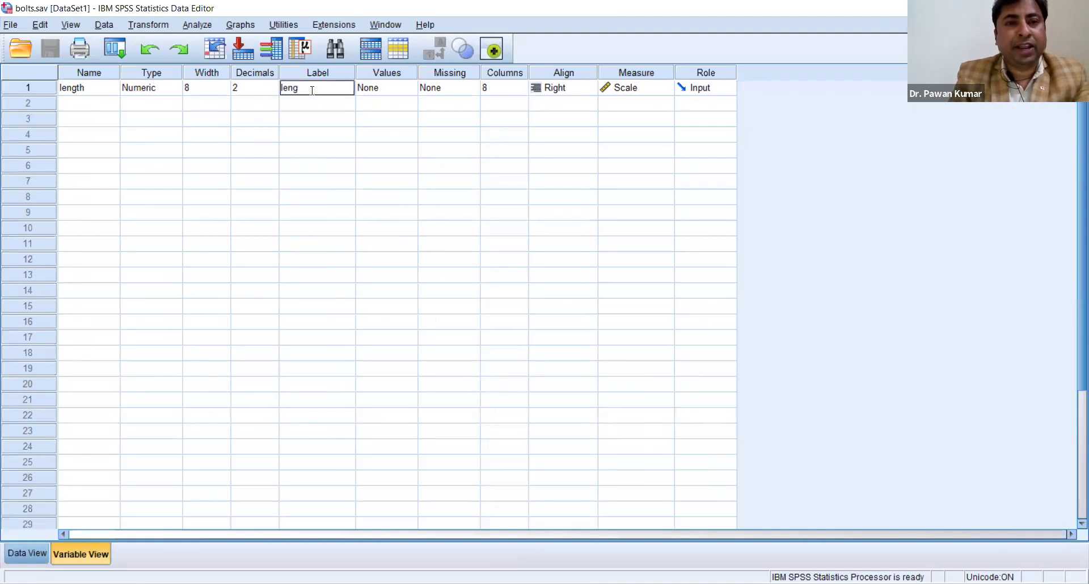
pyautogui.press('BackSpace')
pyautogui.press('BackSpace')
pyautogui.press('BackSpace')
pyautogui.write('gth of the bolt')
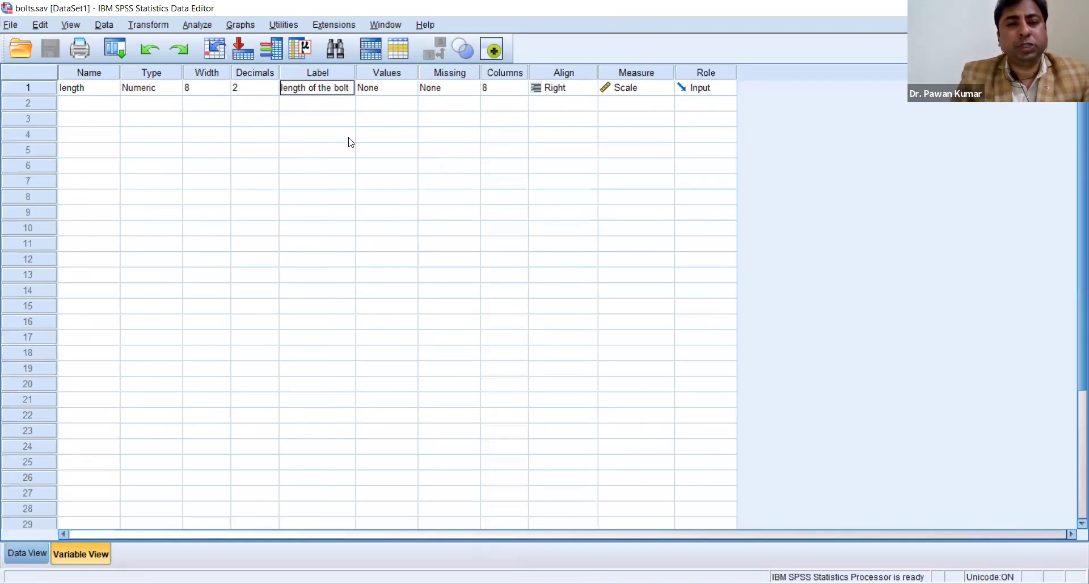
pyautogui.click(348, 139)
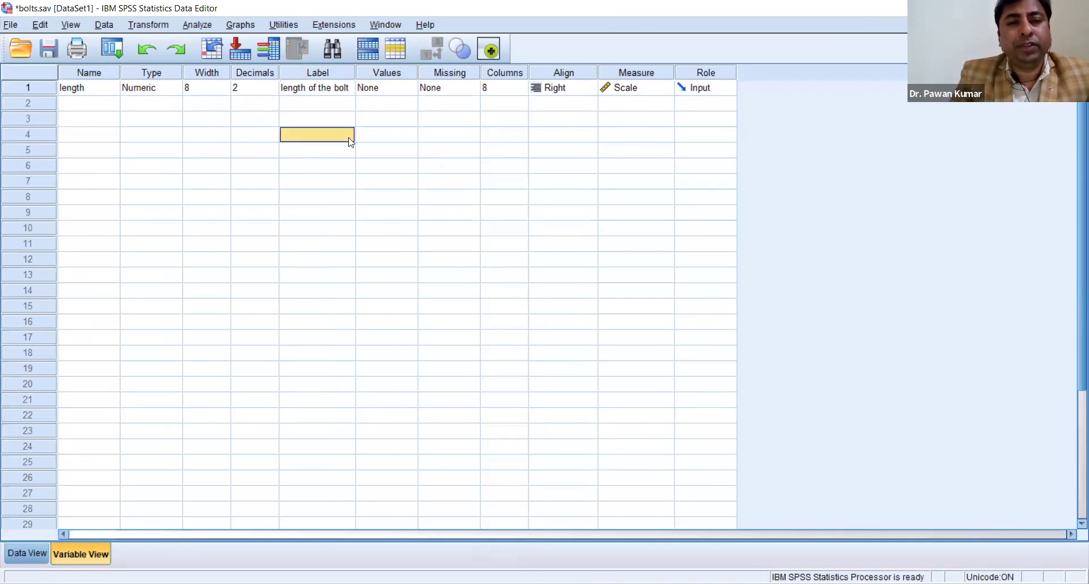
pyautogui.click(244, 92)
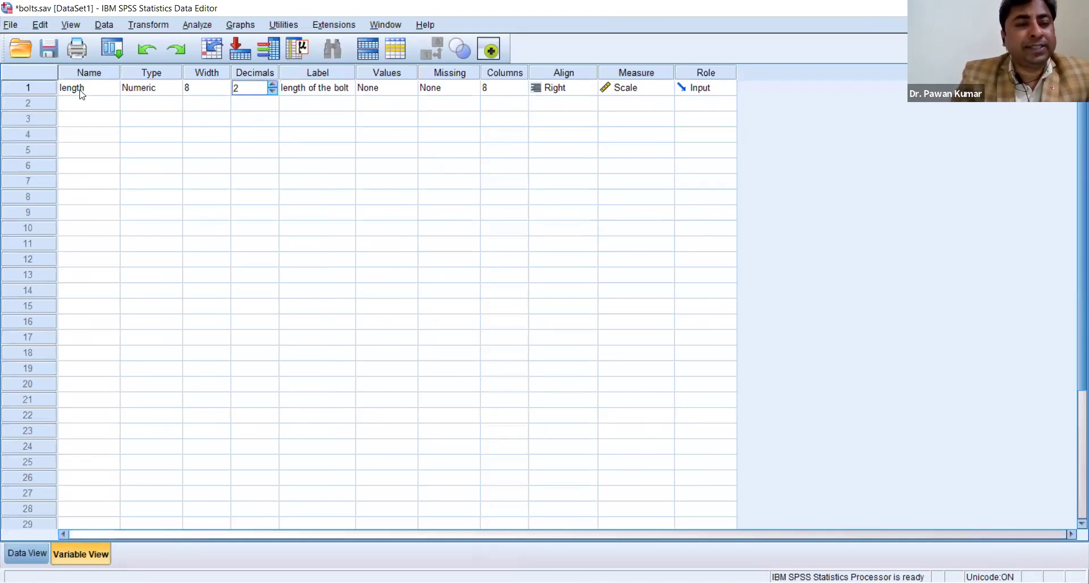
pyautogui.click(80, 92)
pyautogui.click(21, 553)
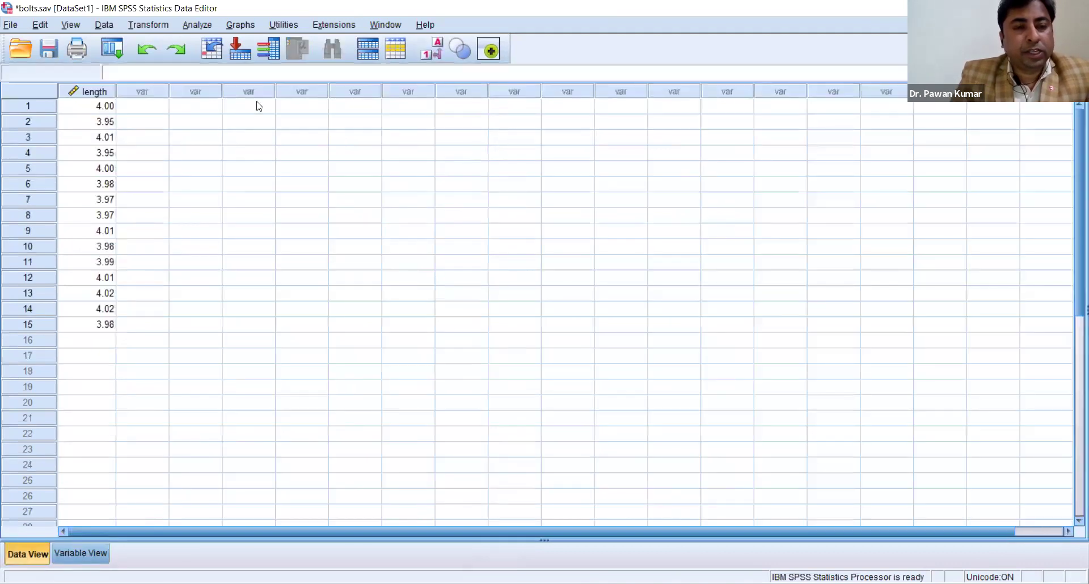
pyautogui.click(195, 25)
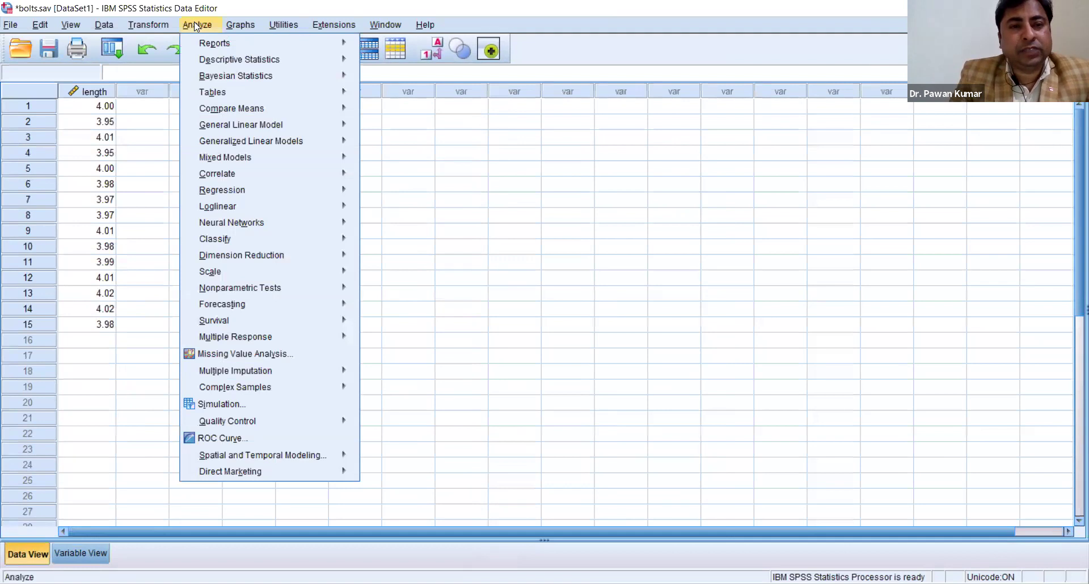
pyautogui.moveTo(260, 61)
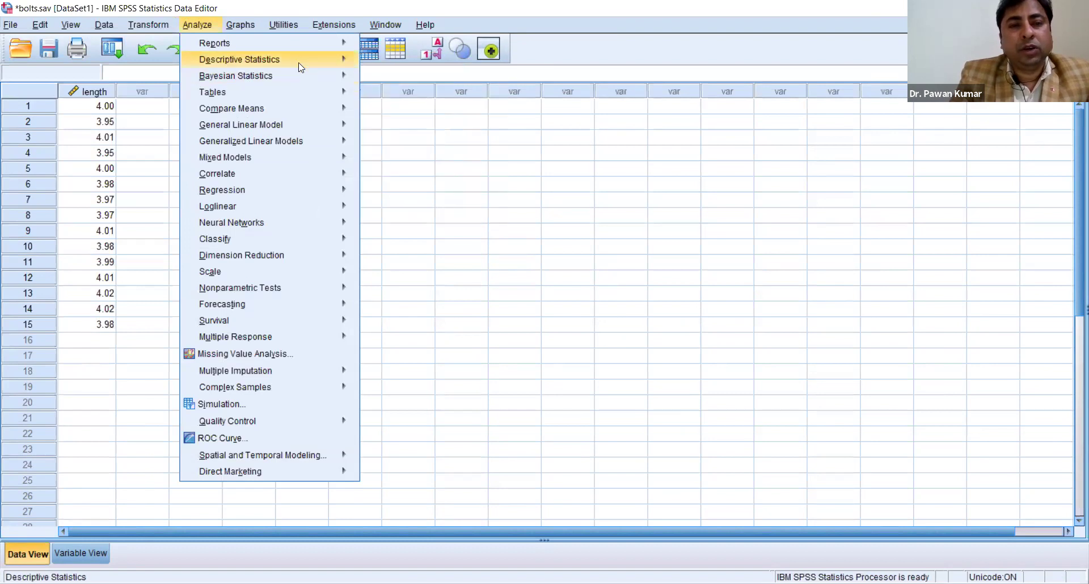
pyautogui.moveTo(301, 68)
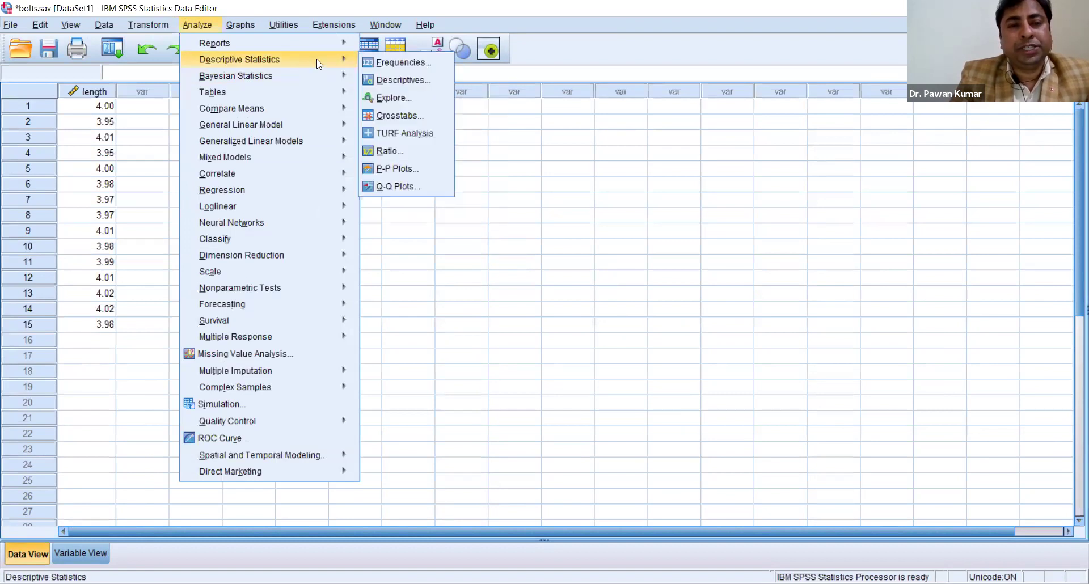
pyautogui.click(410, 98)
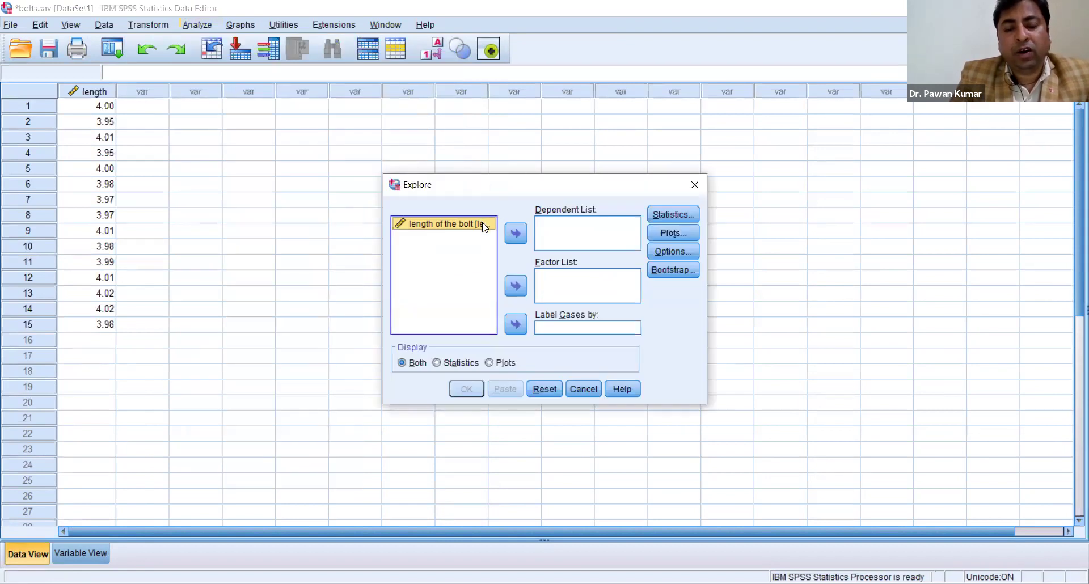
pyautogui.click(512, 238)
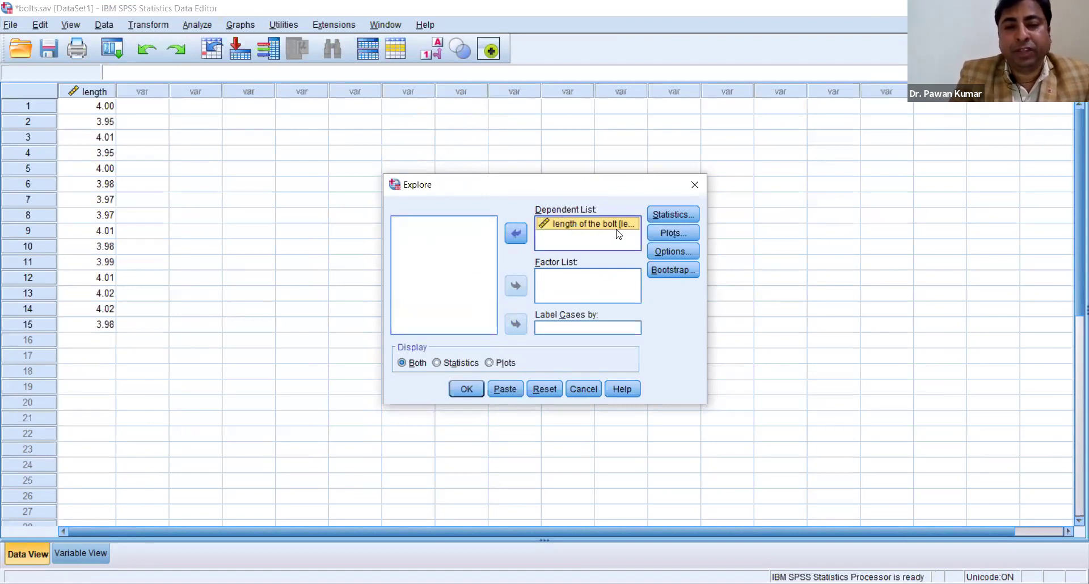
pyautogui.click(671, 235)
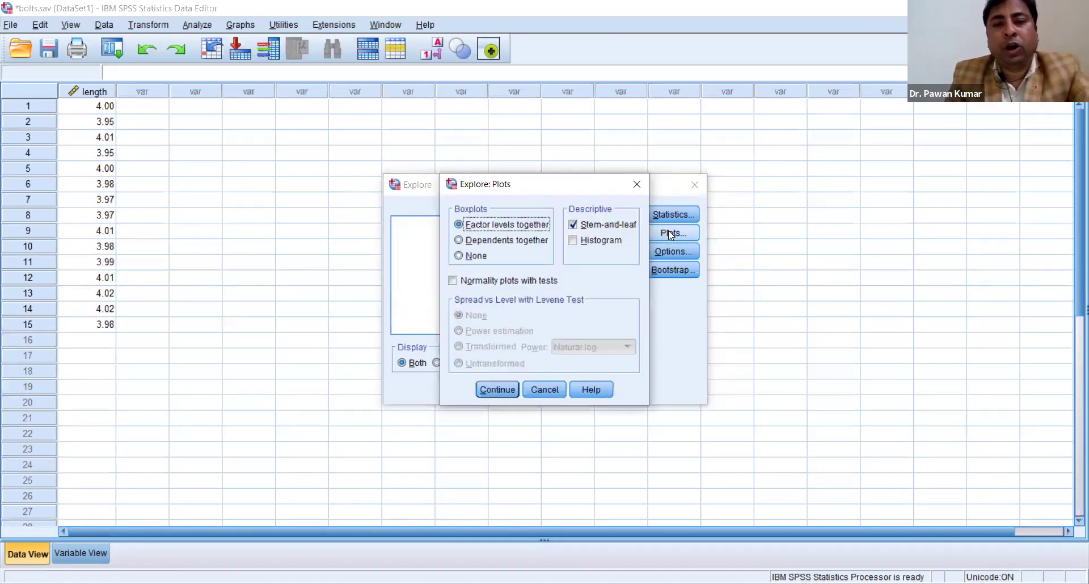
pyautogui.click(453, 281)
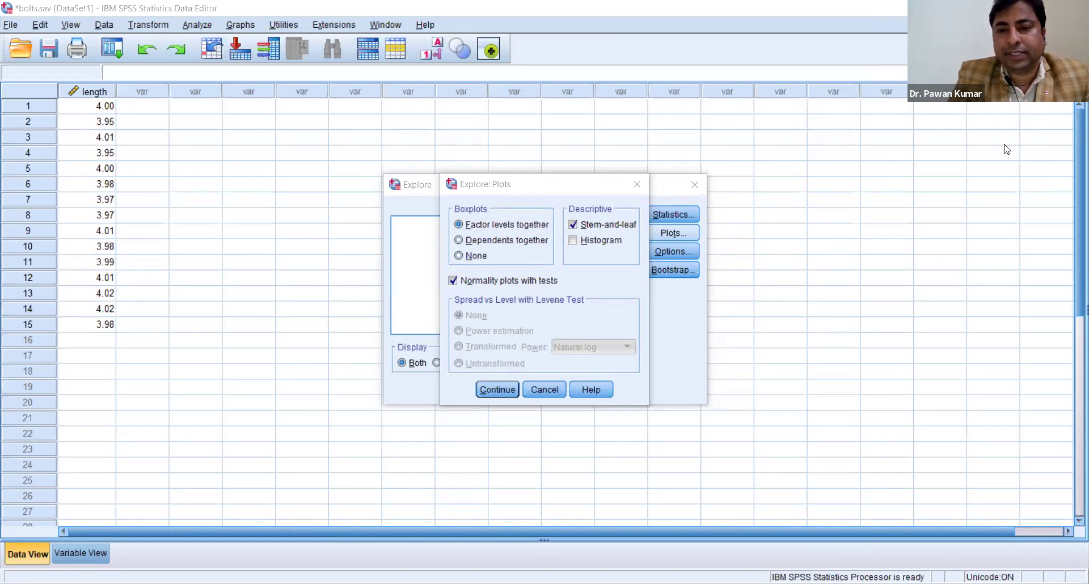
pyautogui.click(635, 188)
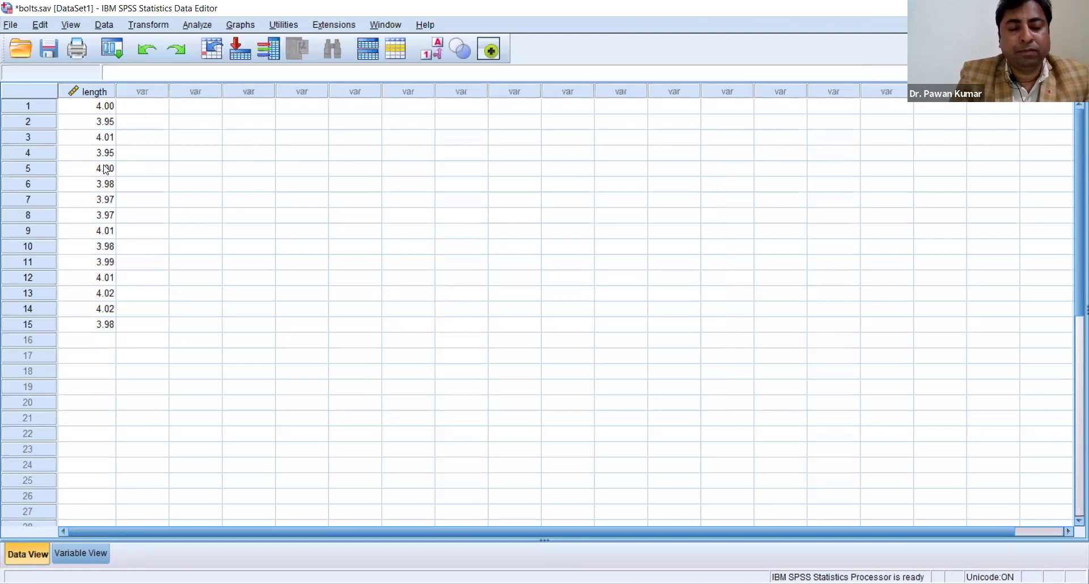
# Run the Explore analysis with length of the bolt as the dependent variable and normality plots with tests included
pyautogui.click(205, 25)
pyautogui.moveTo(299, 64)
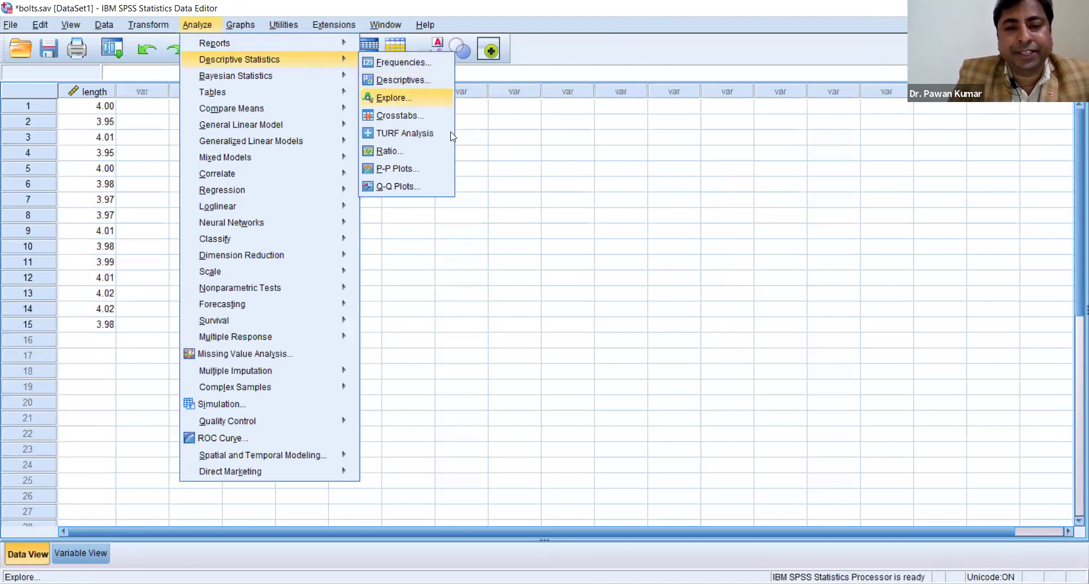
pyautogui.click(424, 100)
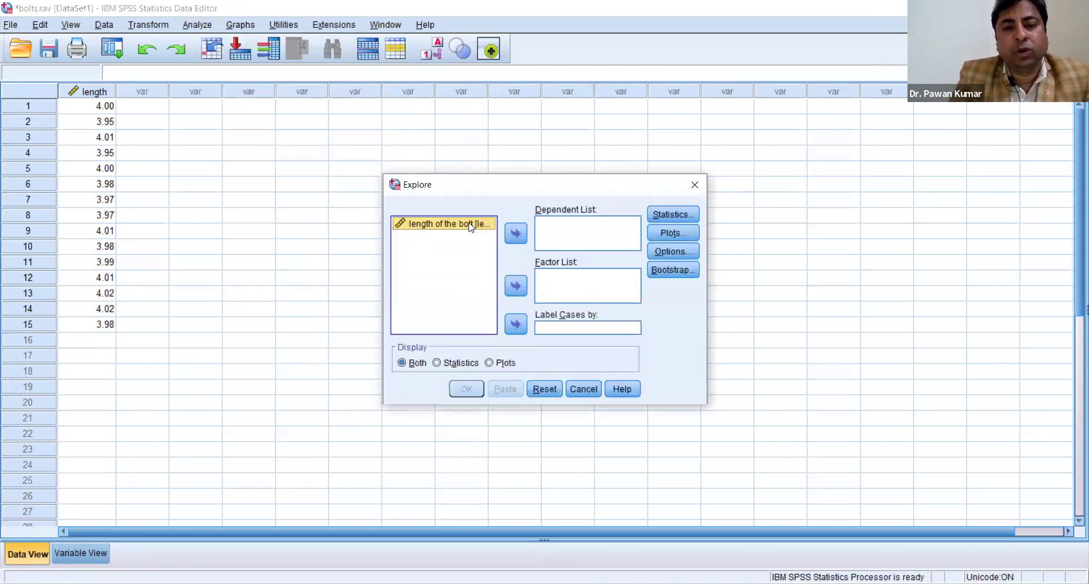
pyautogui.click(516, 235)
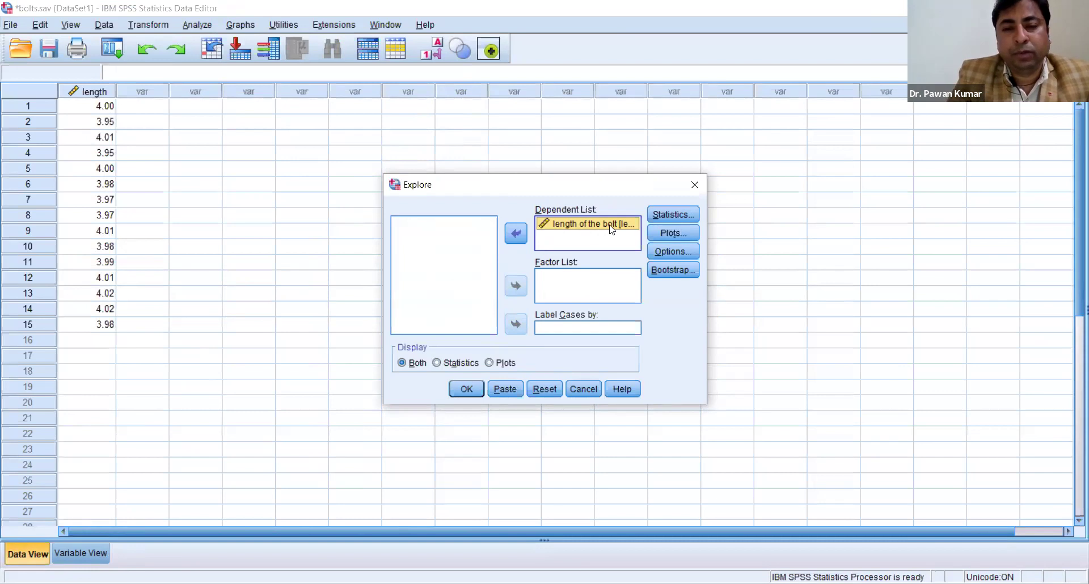
pyautogui.click(679, 233)
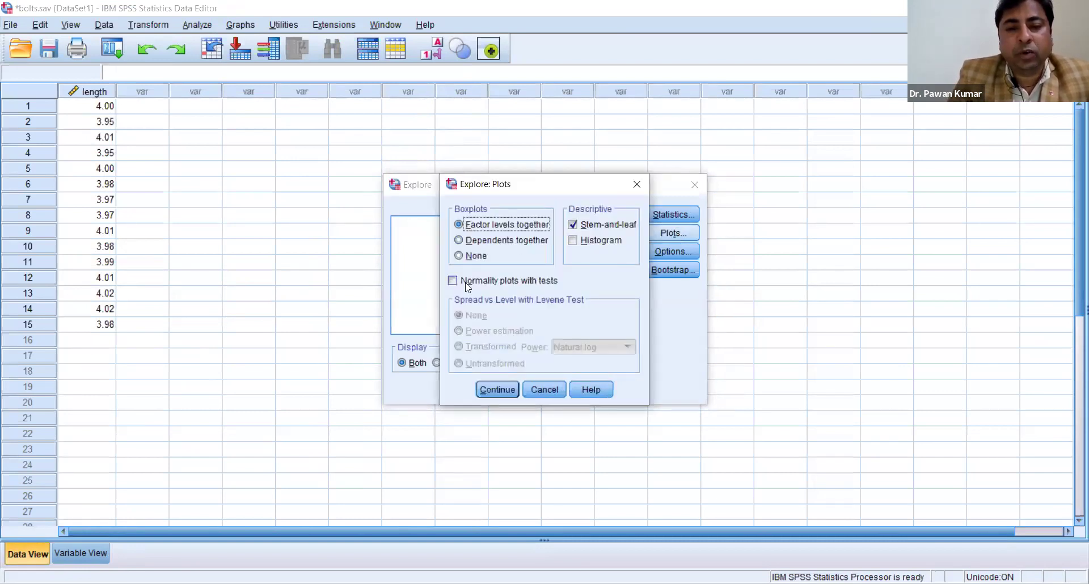
pyautogui.click(452, 281)
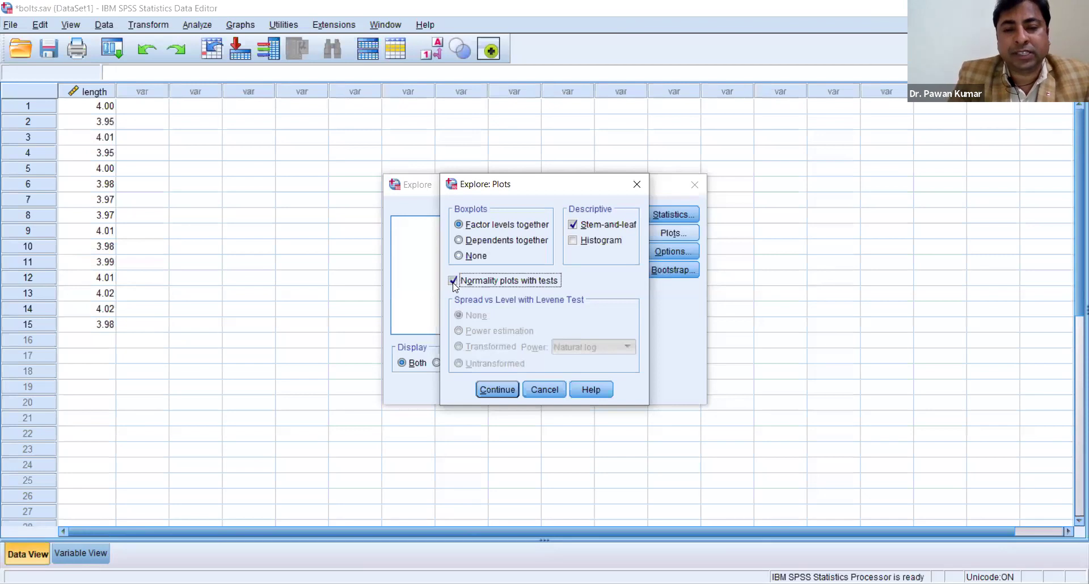
pyautogui.click(502, 386)
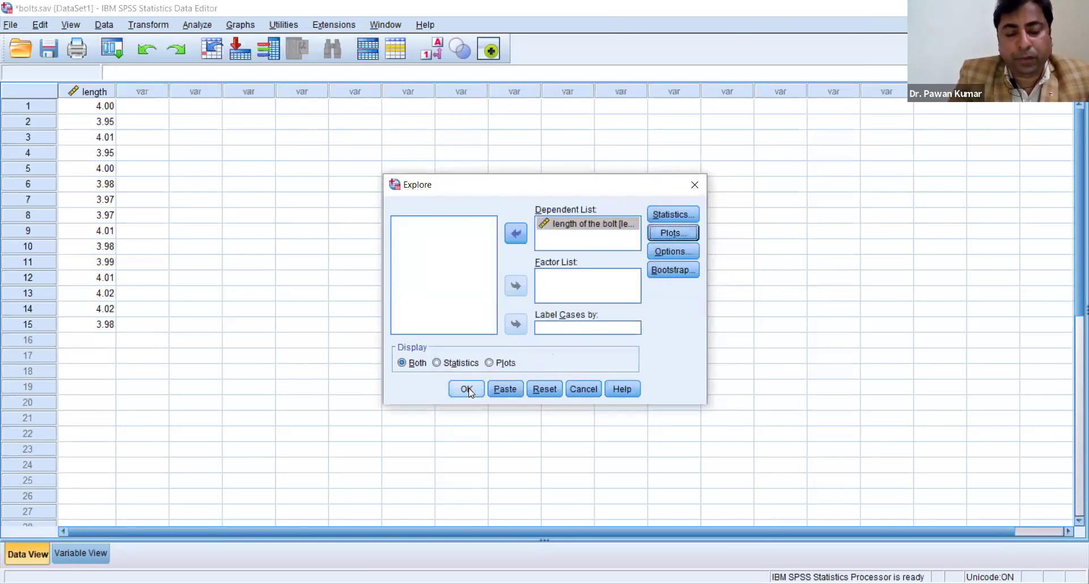
pyautogui.click(468, 389)
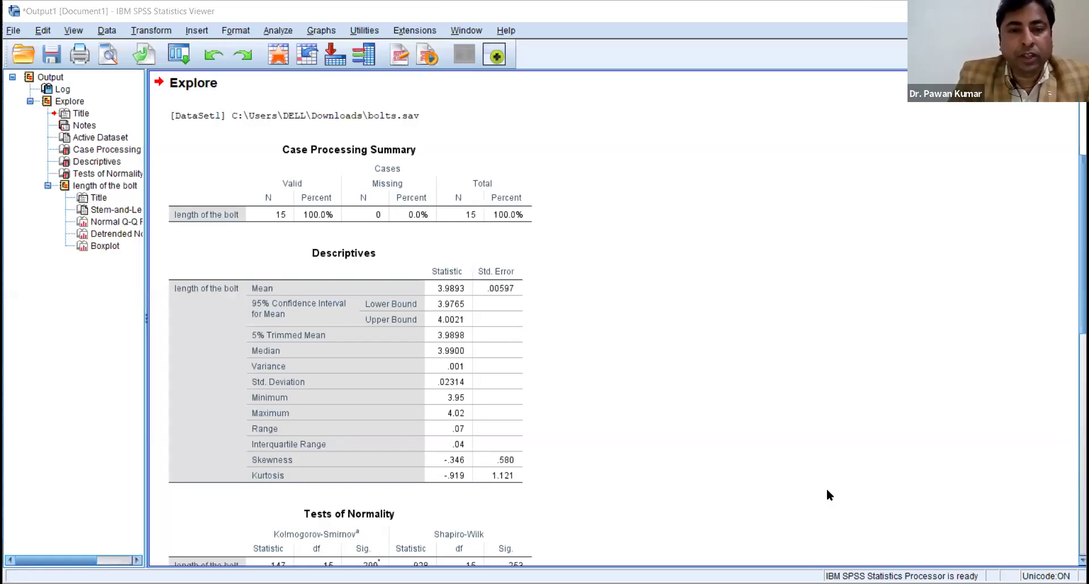
# Examine the case summary, descriptives, tests of normality and Normal Q-Q plot for the length of the bolt
pyautogui.click(459, 212)
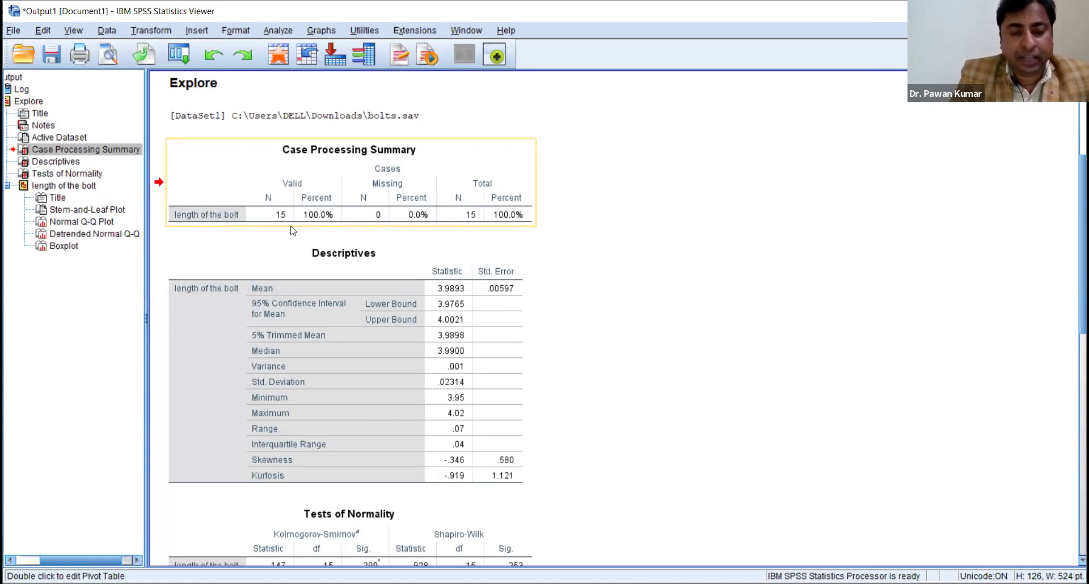
pyautogui.click(341, 383)
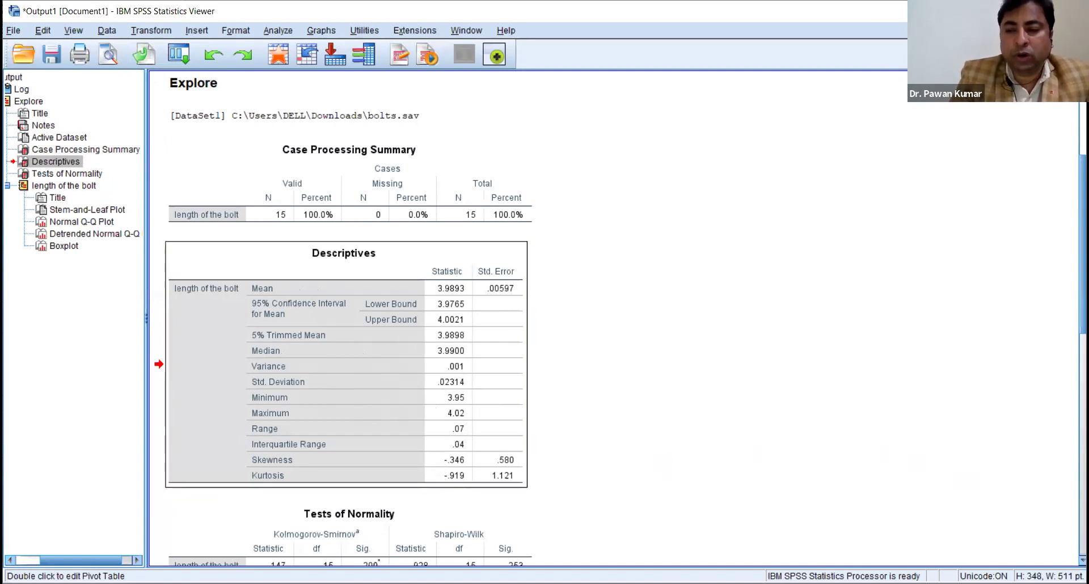
pyautogui.scroll(-1, 620, 322)
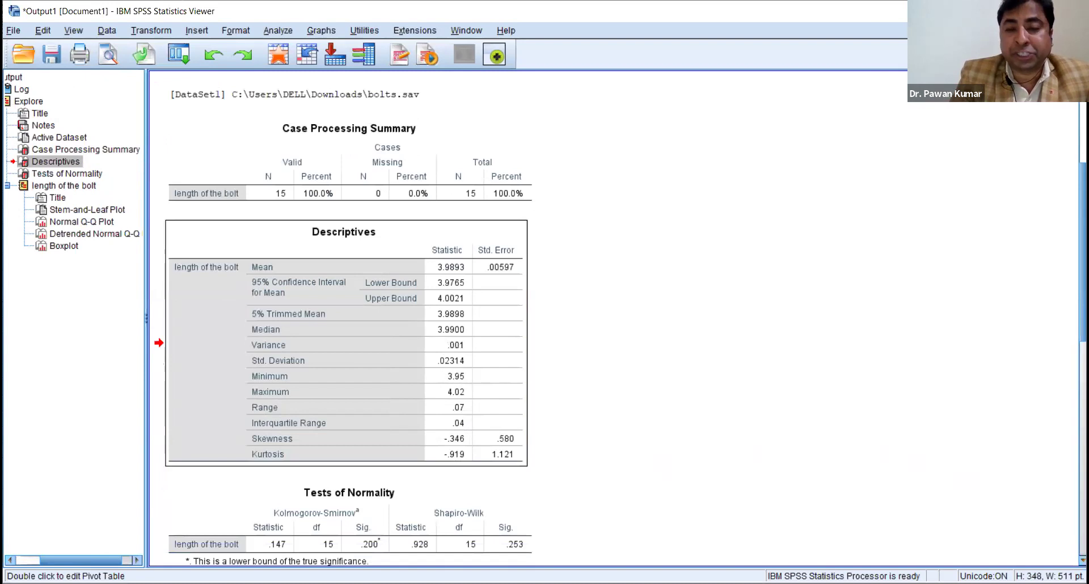
pyautogui.scroll(-2, 620, 321)
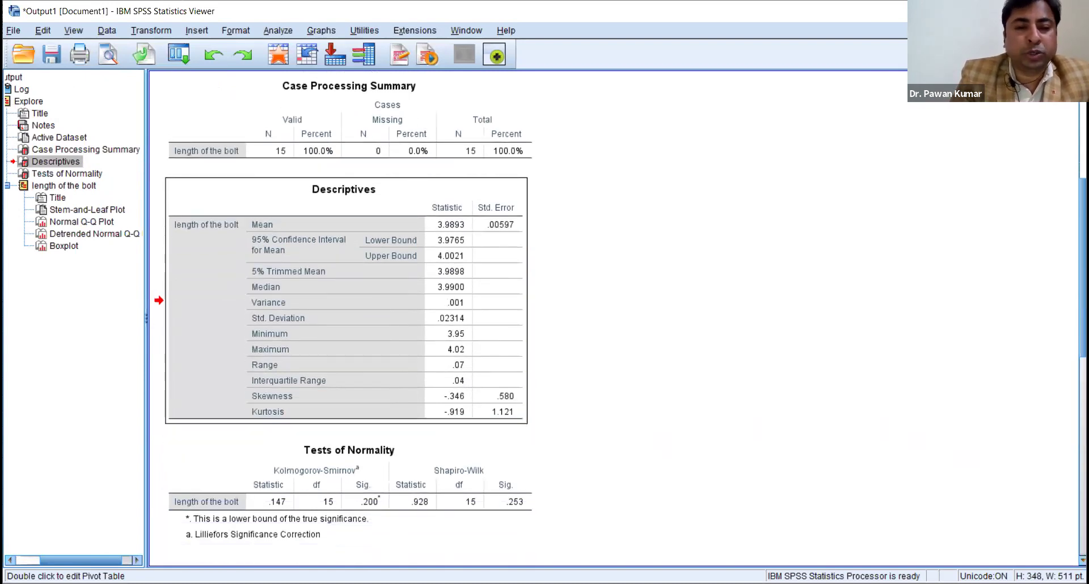
pyautogui.scroll(-3, 620, 322)
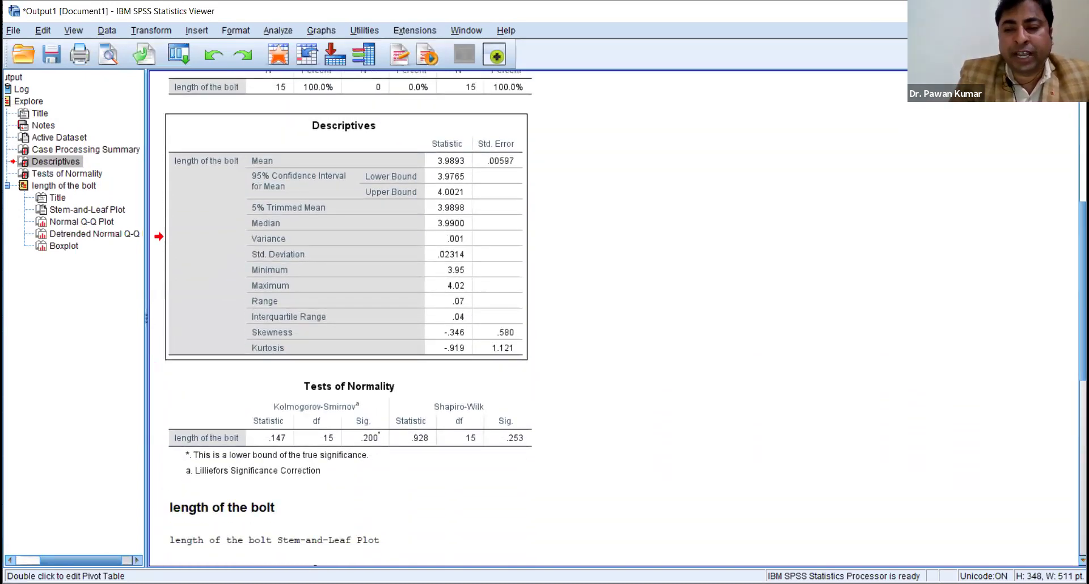
pyautogui.scroll(-5, 620, 321)
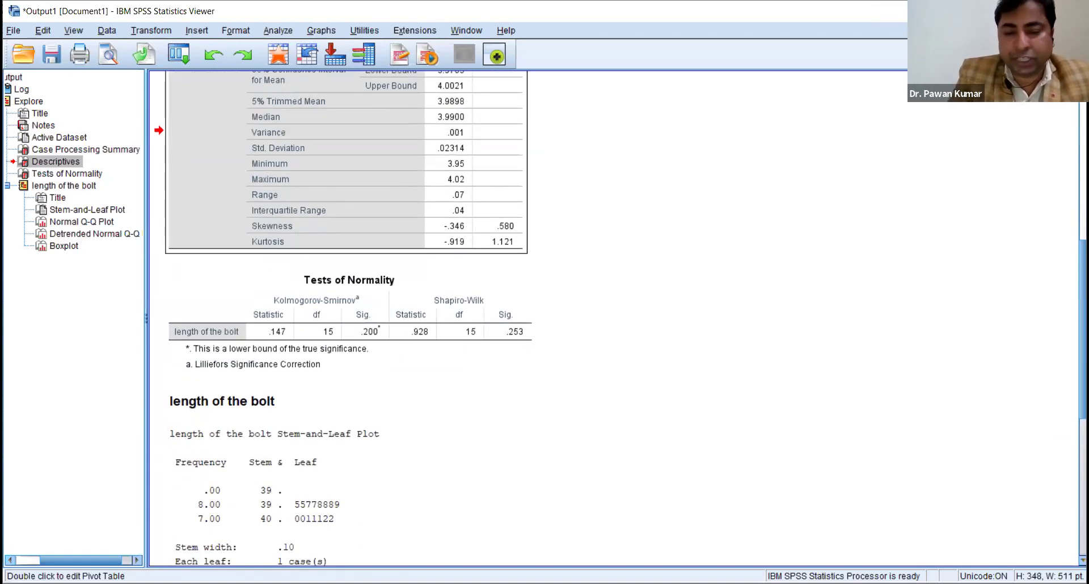
pyautogui.click(419, 326)
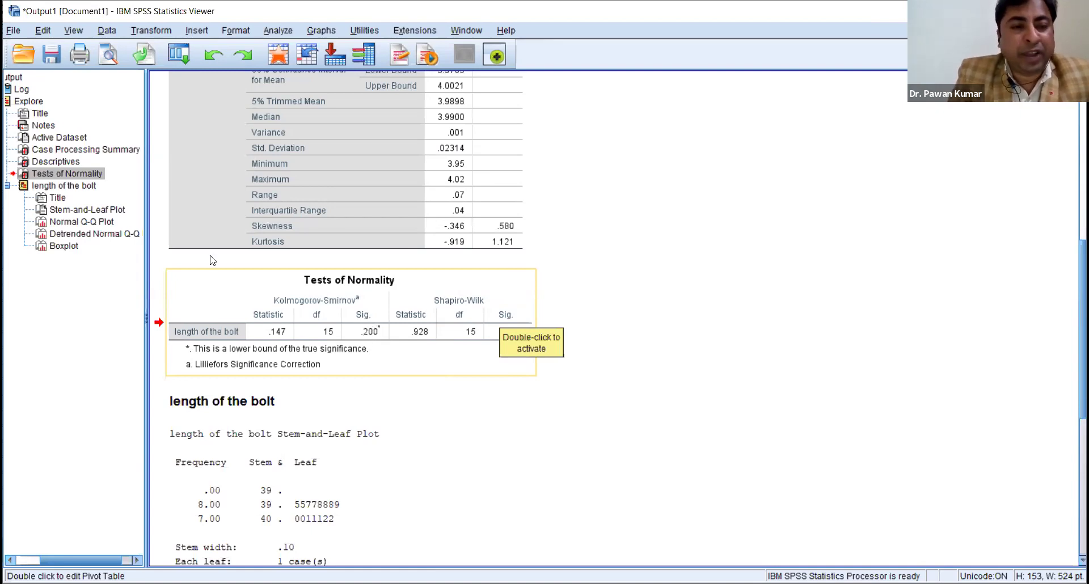
pyautogui.click(103, 222)
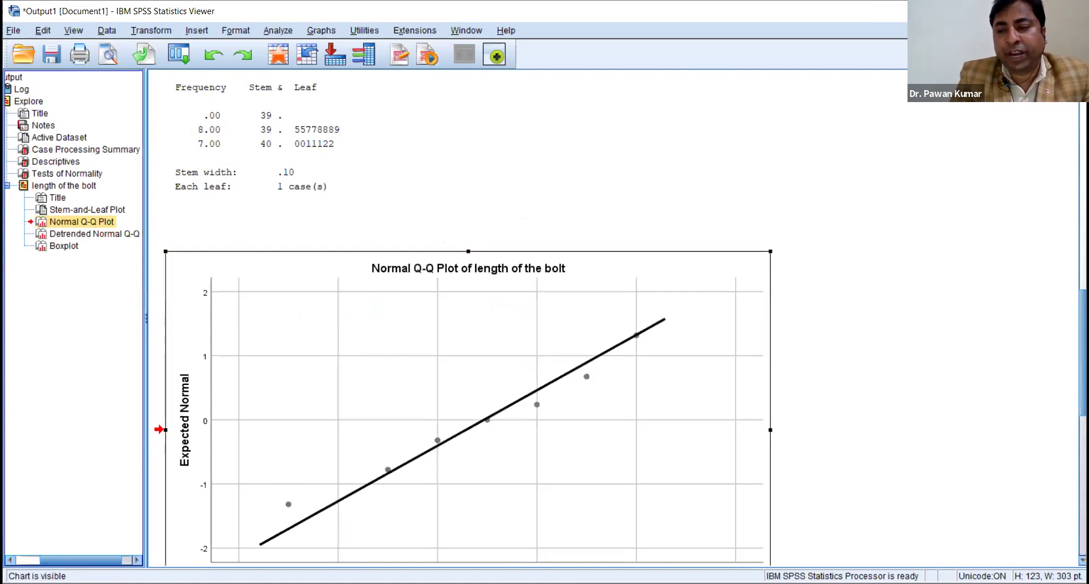
pyautogui.scroll(-3, 426, 462)
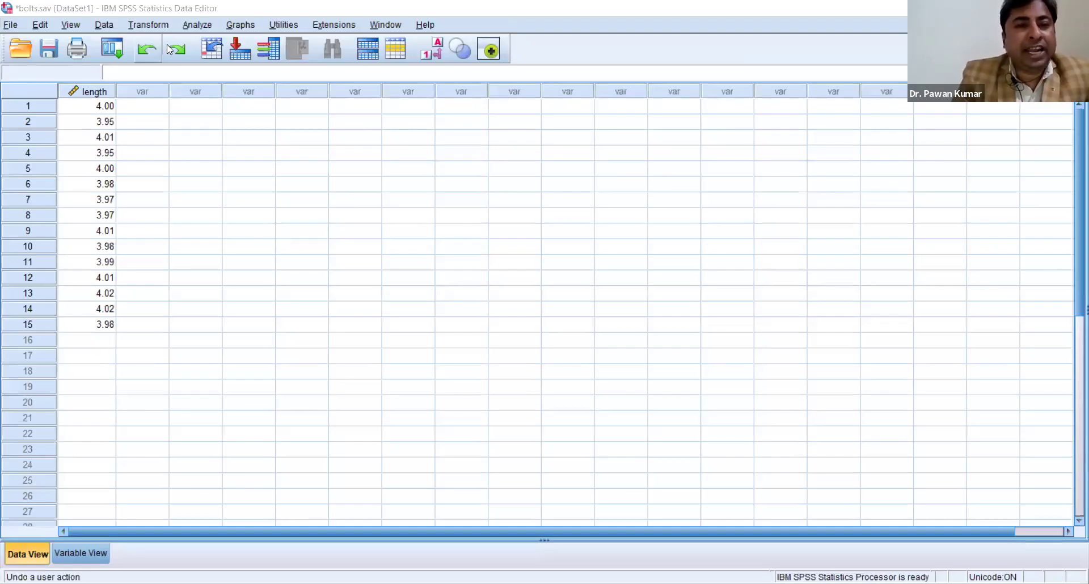
# Run a one-sample T test on length of the bolt with test value 4 and review the resulting statistics and test tables
pyautogui.click(196, 24)
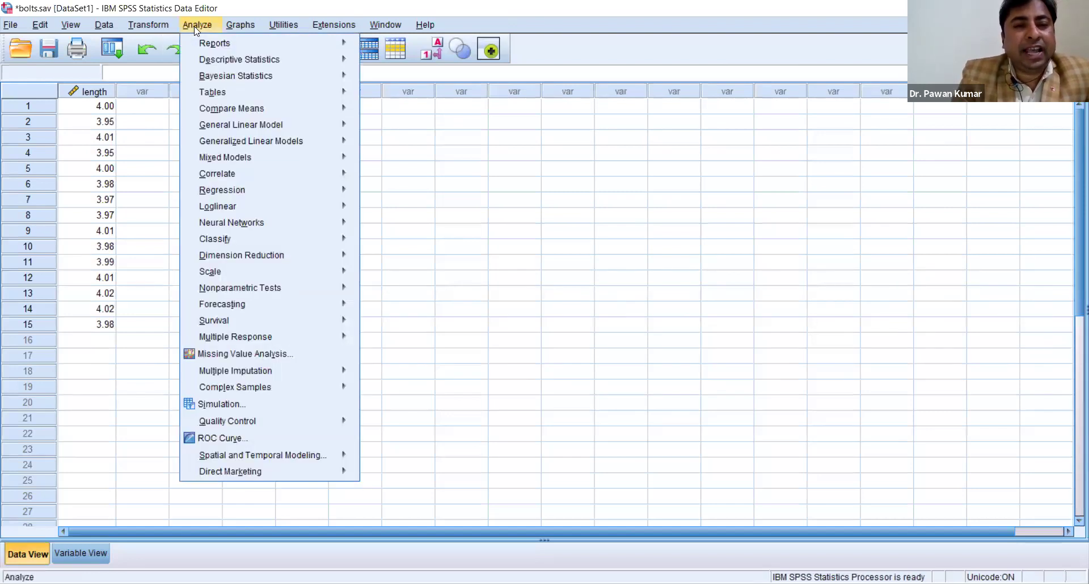
pyautogui.moveTo(237, 110)
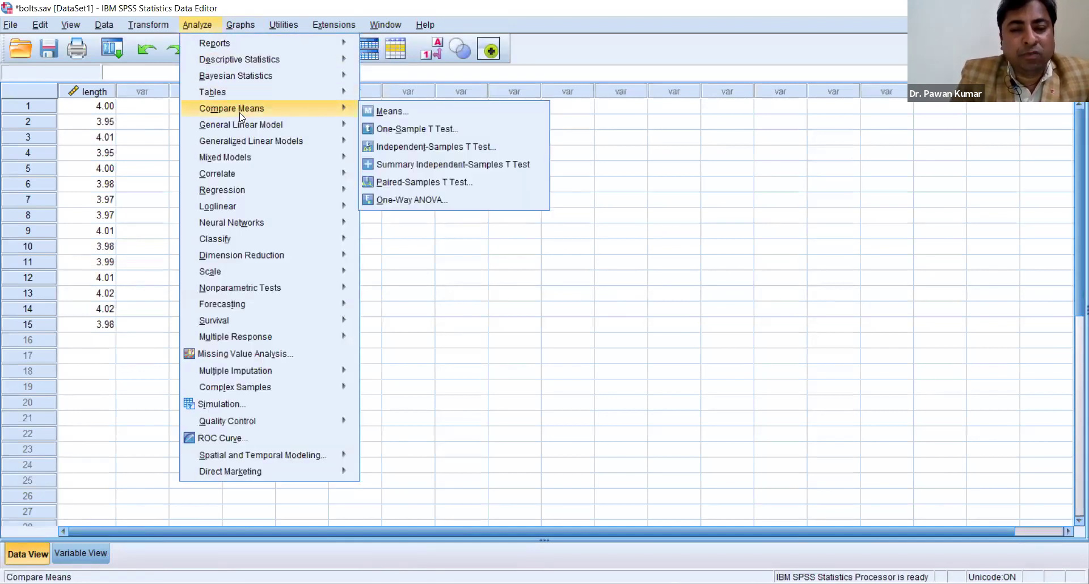
pyautogui.click(418, 134)
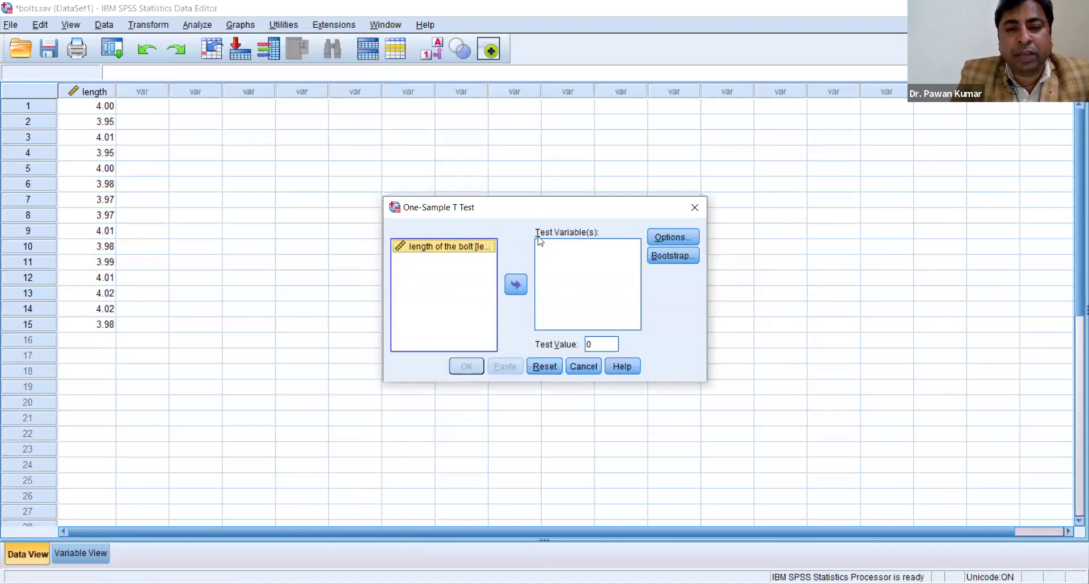
pyautogui.click(514, 285)
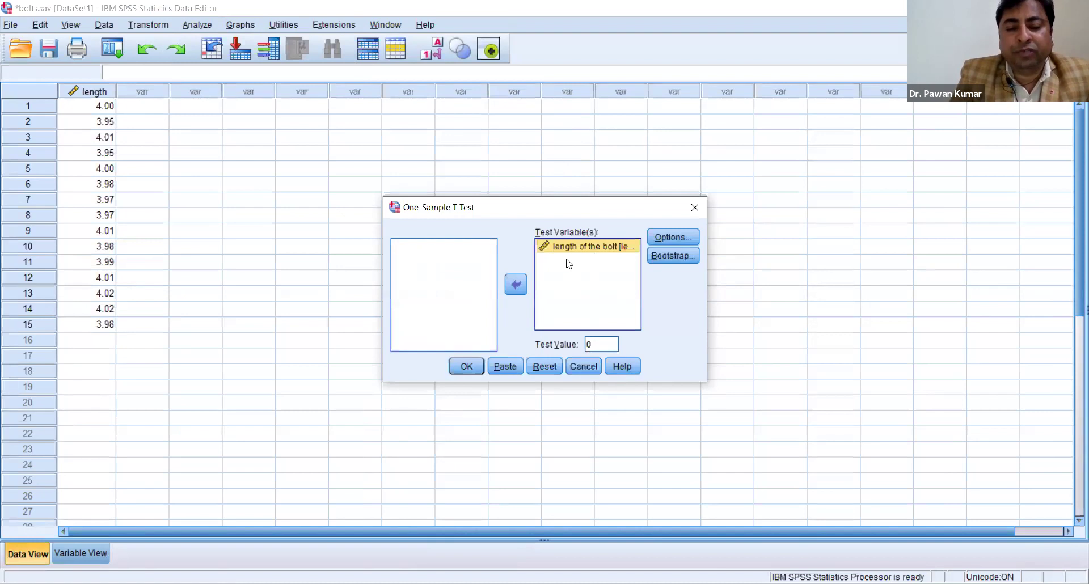
pyautogui.click(602, 342)
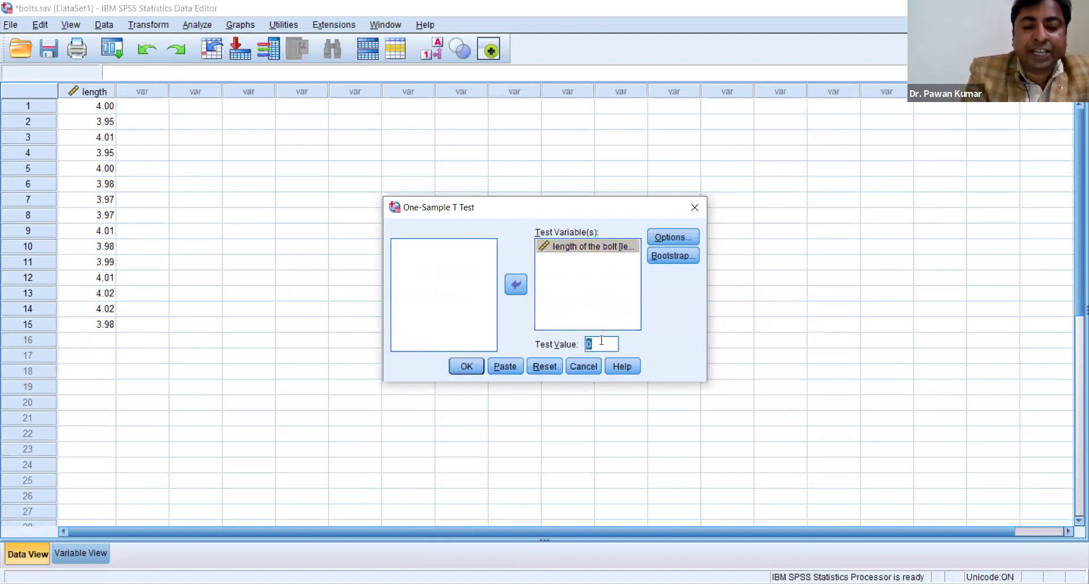
pyautogui.write('4')
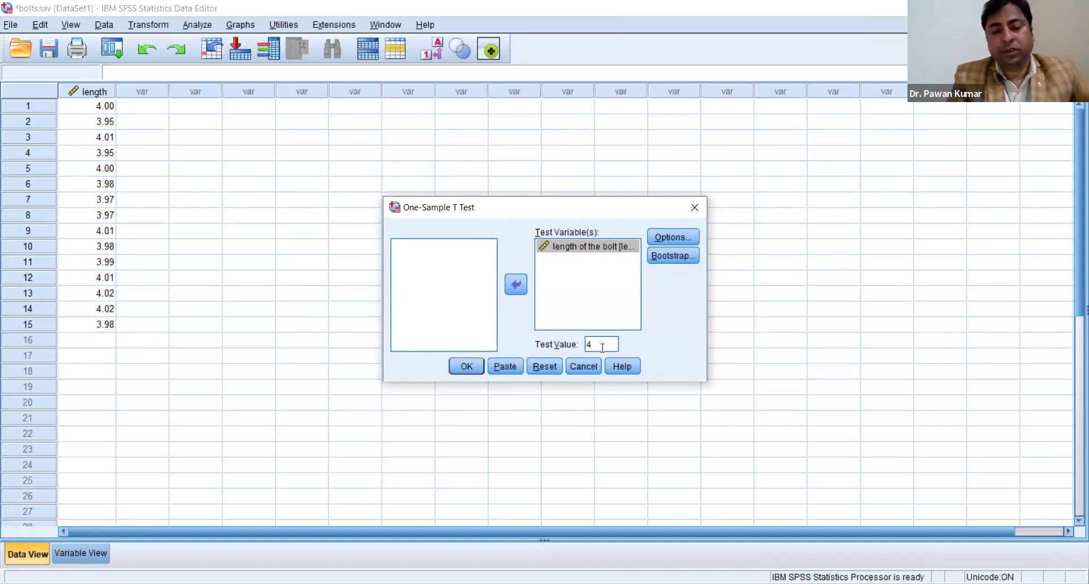
pyautogui.click(668, 238)
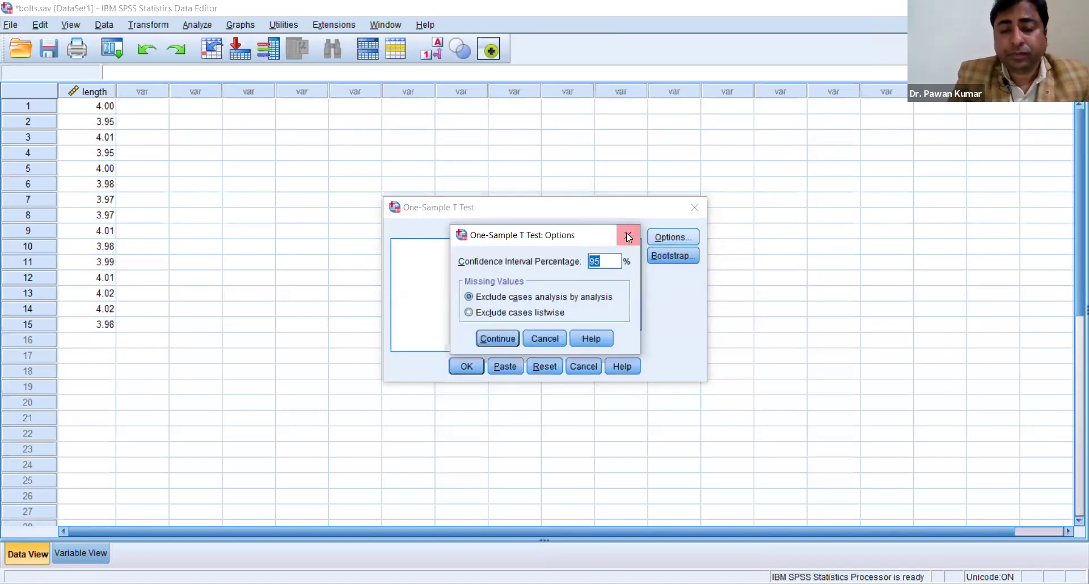
pyautogui.click(627, 234)
pyautogui.click(473, 367)
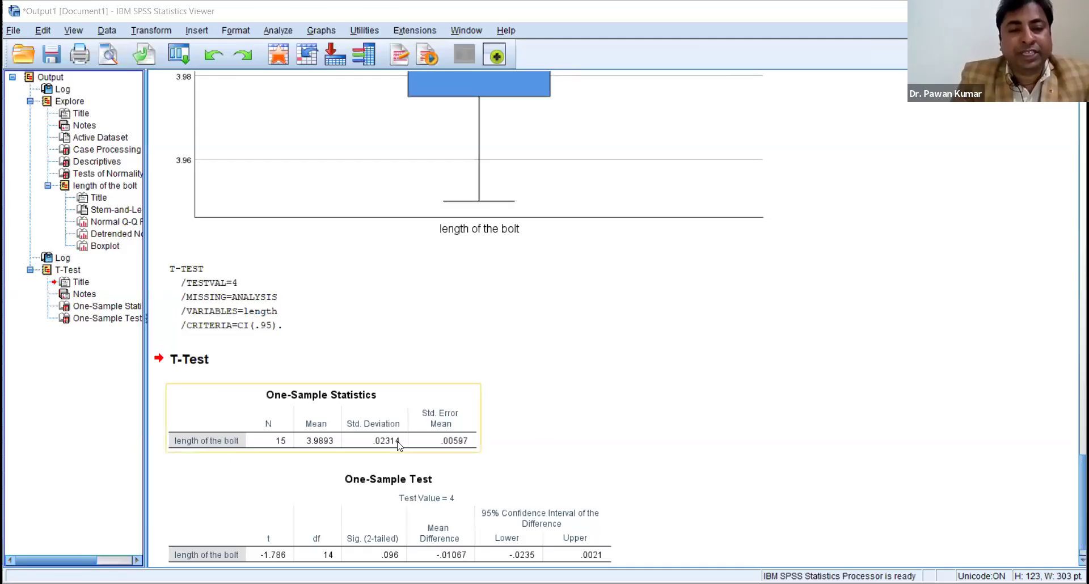
pyautogui.click(399, 446)
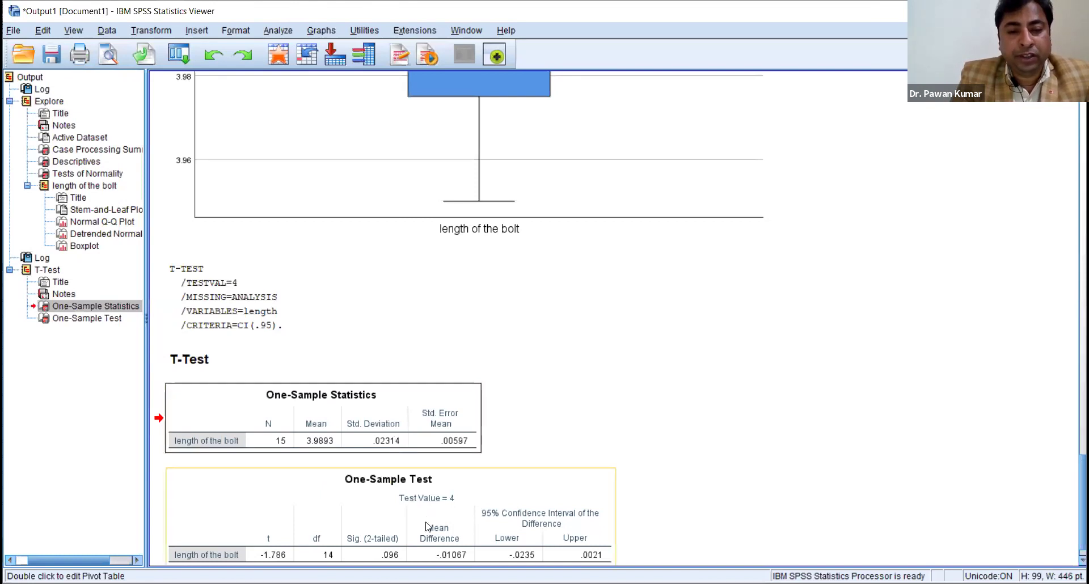
pyautogui.click(431, 543)
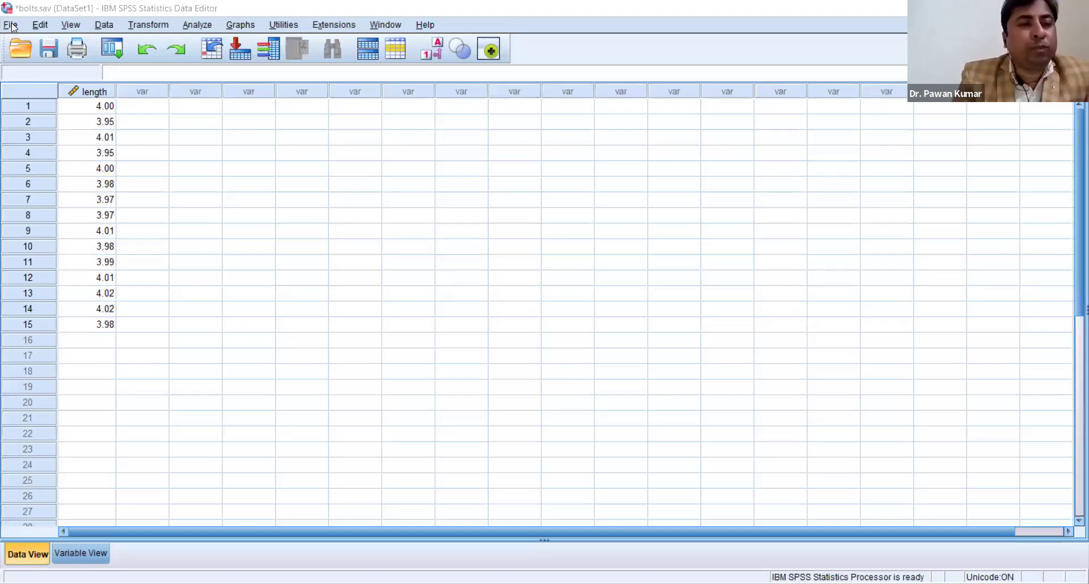
# Open the satisfaction.sav data file from the Downloads folder and dismiss the value labels dialog
pyautogui.click(10, 24)
pyautogui.moveTo(90, 61)
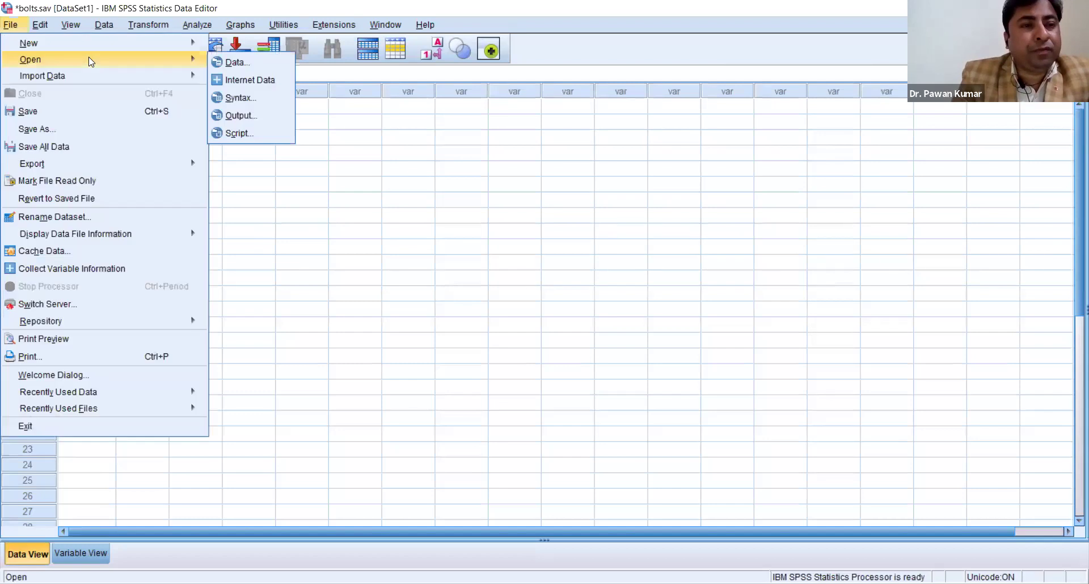
pyautogui.click(236, 62)
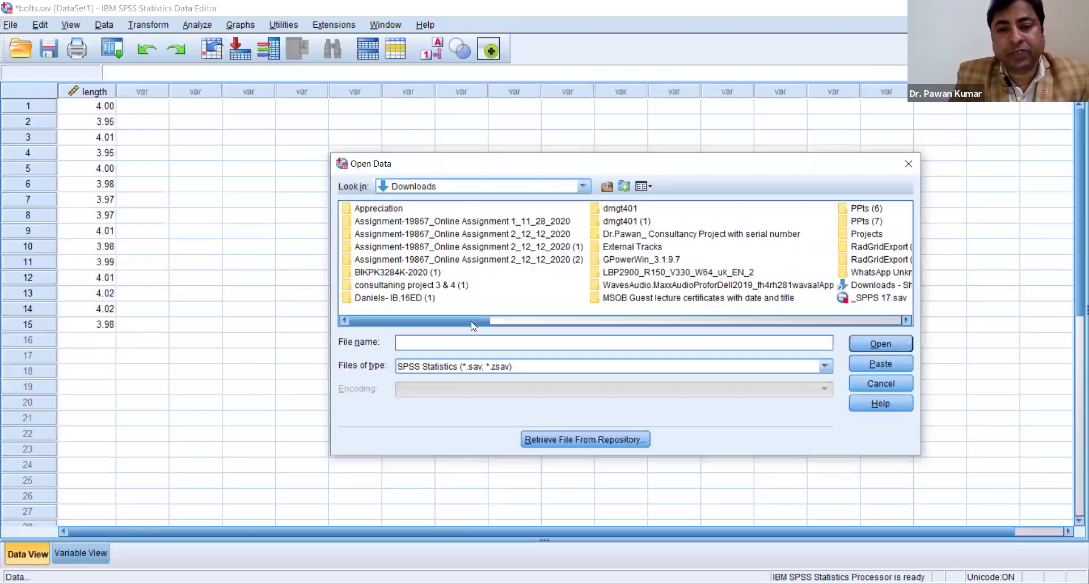
pyautogui.hscroll(10, 716, 336)
pyautogui.hscroll(-8, 573, 323)
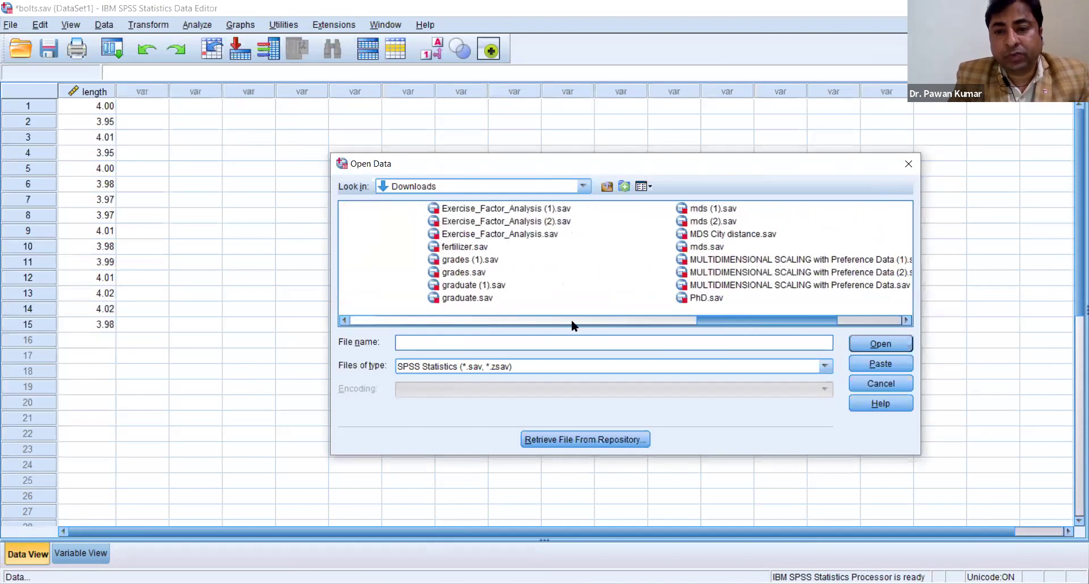
pyautogui.hscroll(-3, 467, 336)
pyautogui.hscroll(10, 840, 301)
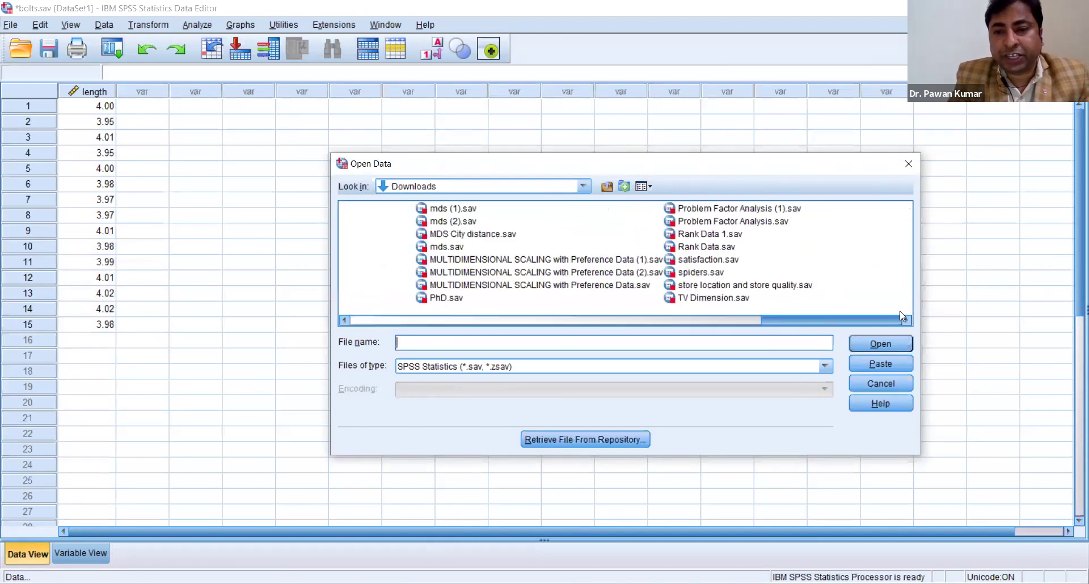
pyautogui.click(733, 261)
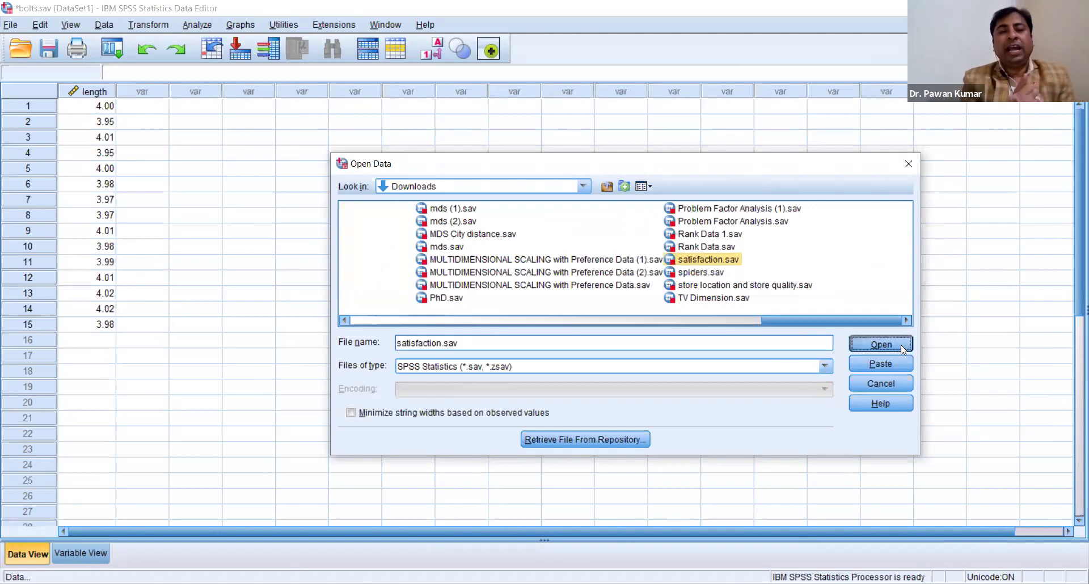
pyautogui.click(881, 345)
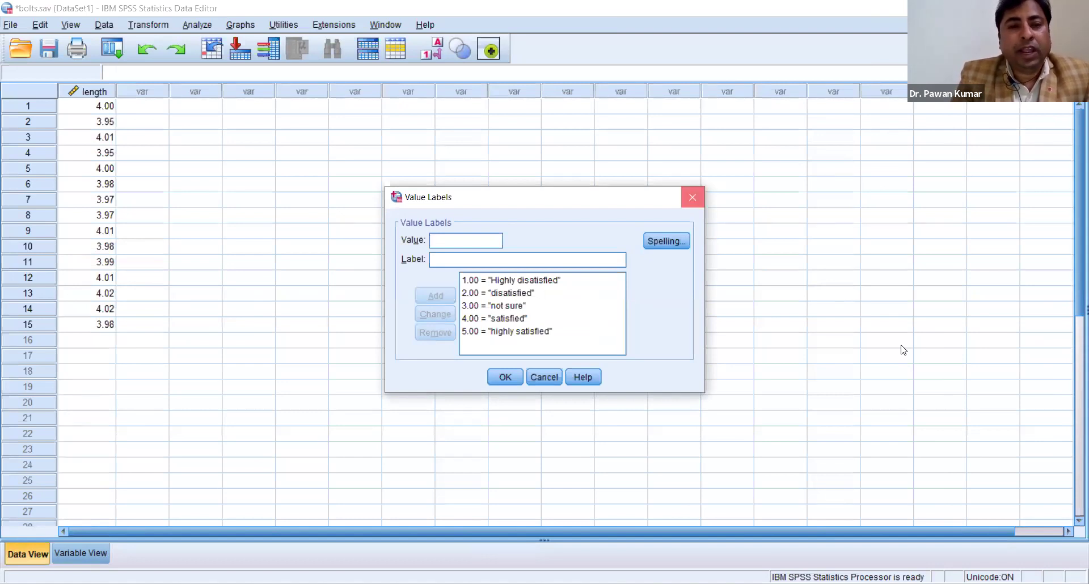
pyautogui.press('Escape')
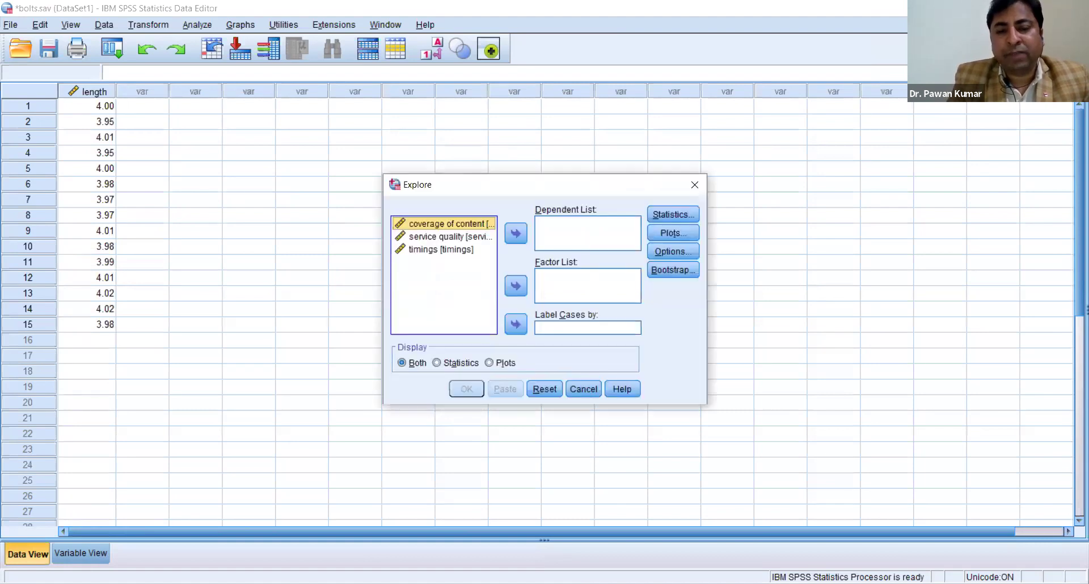
# Run the Explore analysis with coverage of content, service quality and timings as dependent variables and normality plots with tests included
pyautogui.hotkey('shift', 'Down')
pyautogui.hotkey('shift', 'Down')
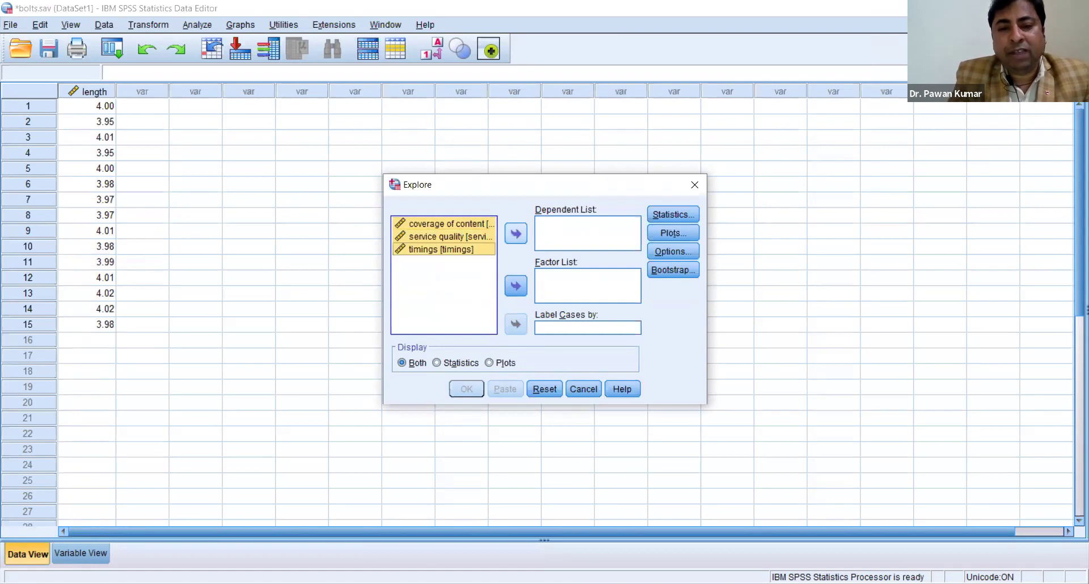
pyautogui.press('Tab')
pyautogui.press('space')
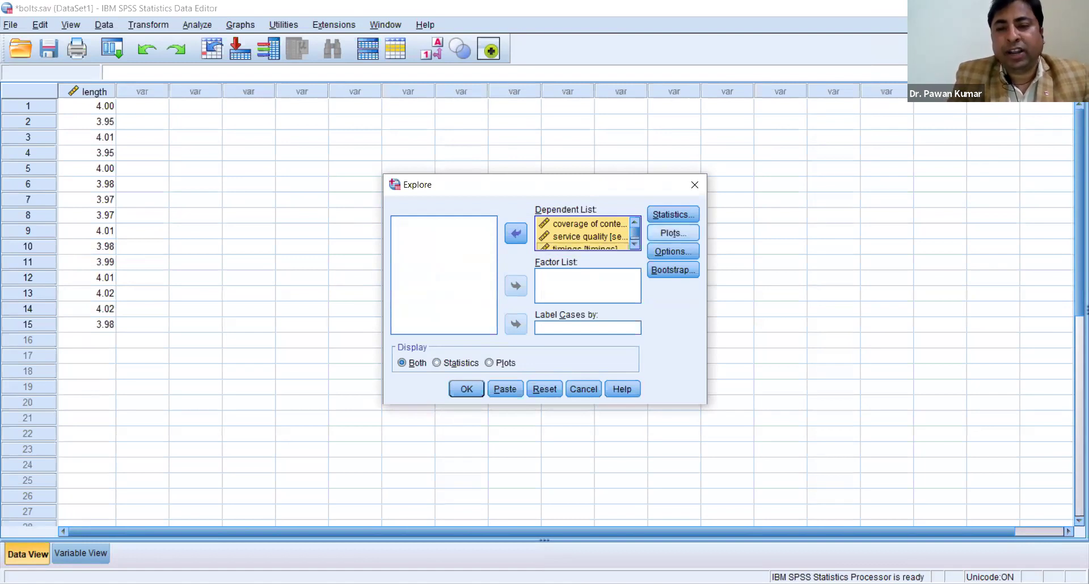
pyautogui.click(672, 233)
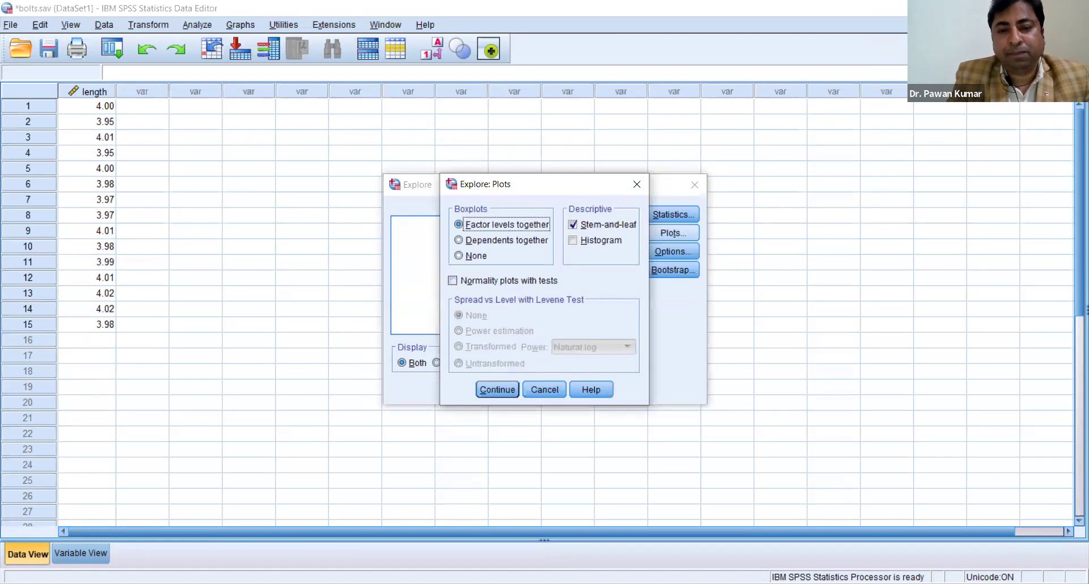
pyautogui.click(452, 280)
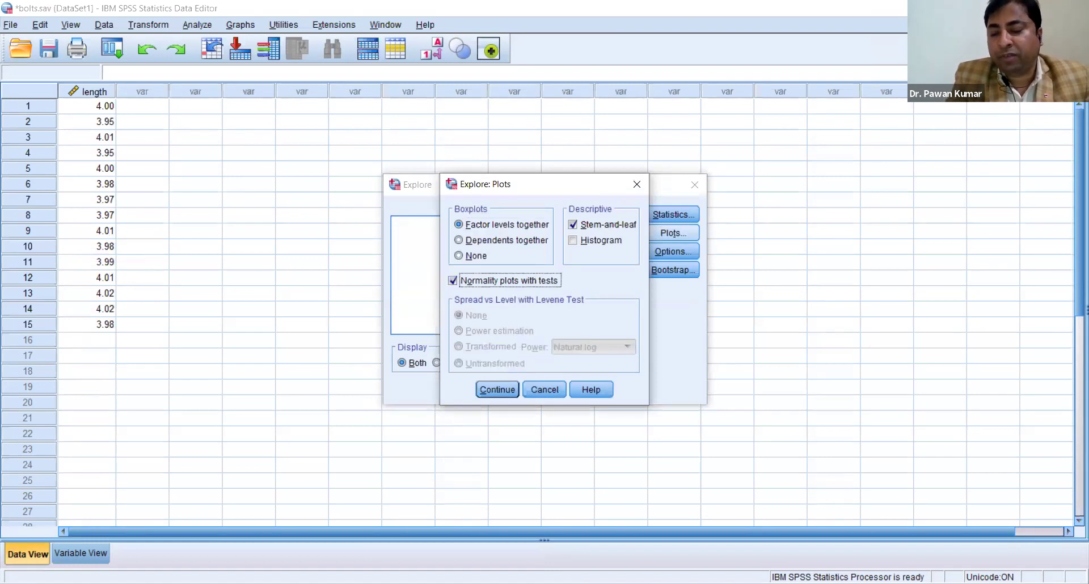
pyautogui.click(498, 390)
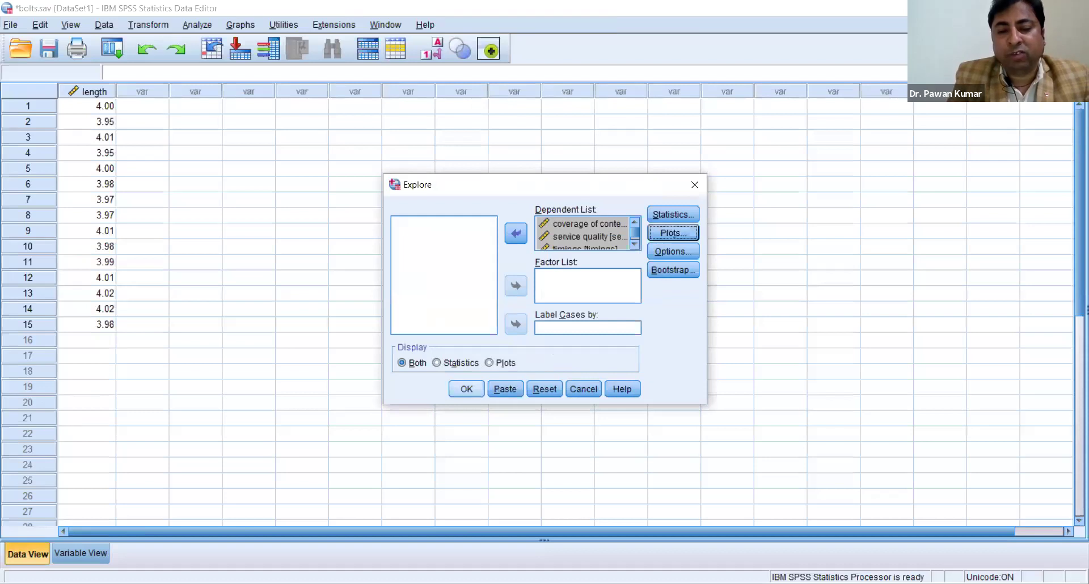
pyautogui.click(466, 389)
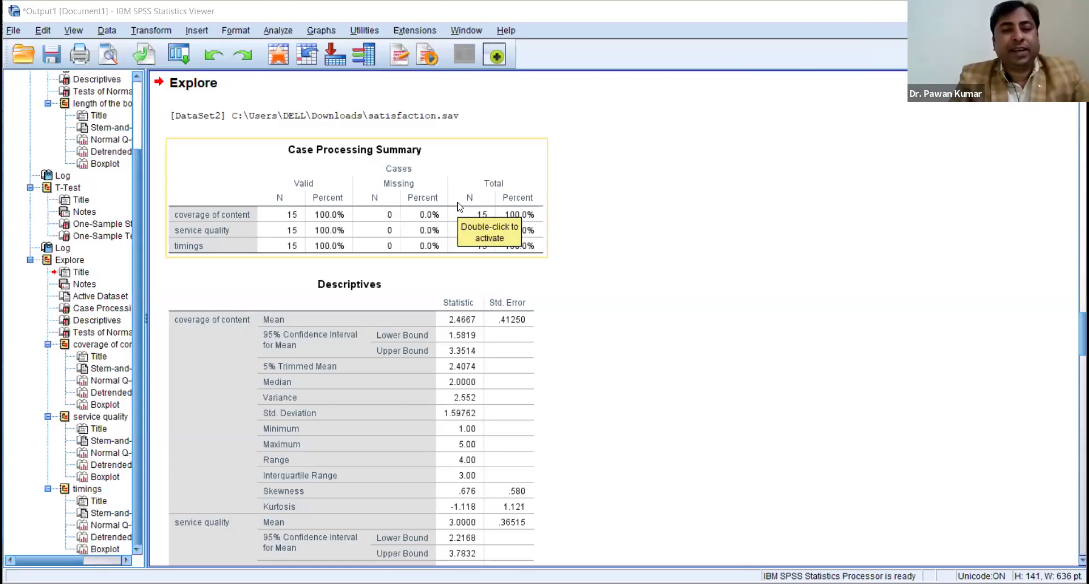
# Examine the case processing summary, descriptives and tests of normality for the three satisfaction variables
pyautogui.click(400, 229)
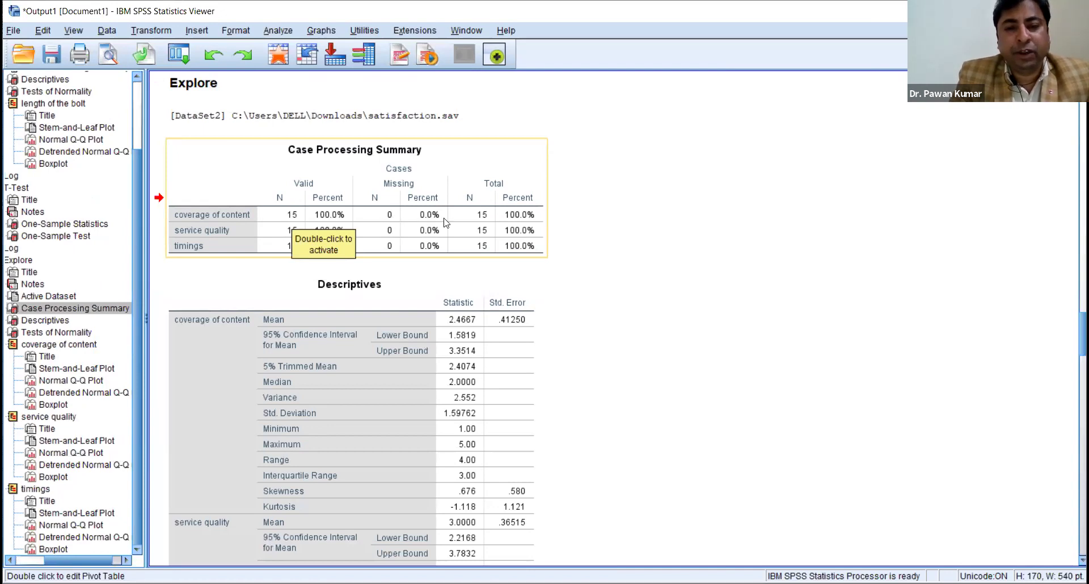
pyautogui.click(310, 393)
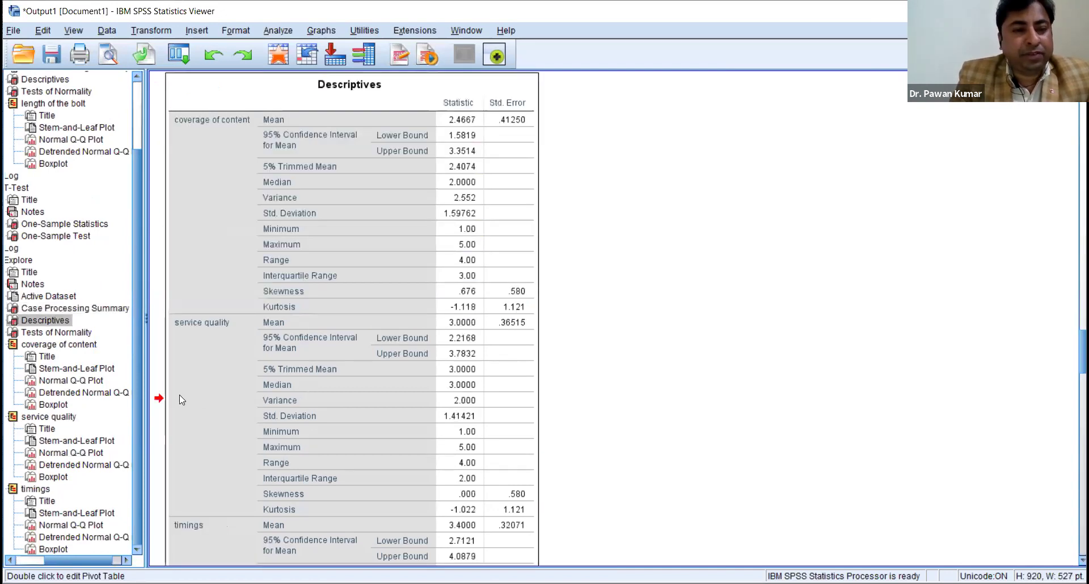
pyautogui.click(85, 333)
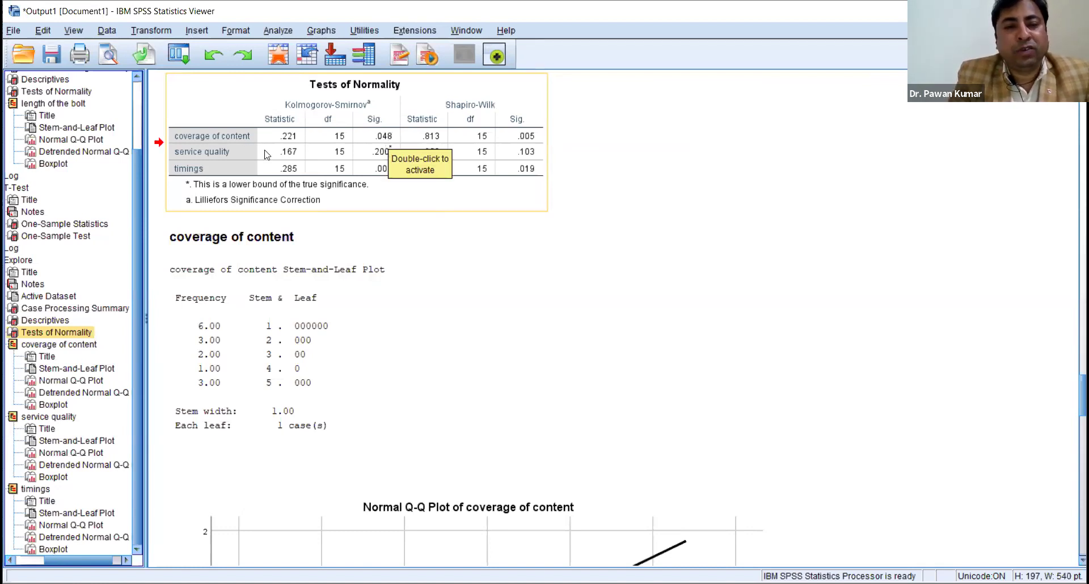
pyautogui.click(206, 170)
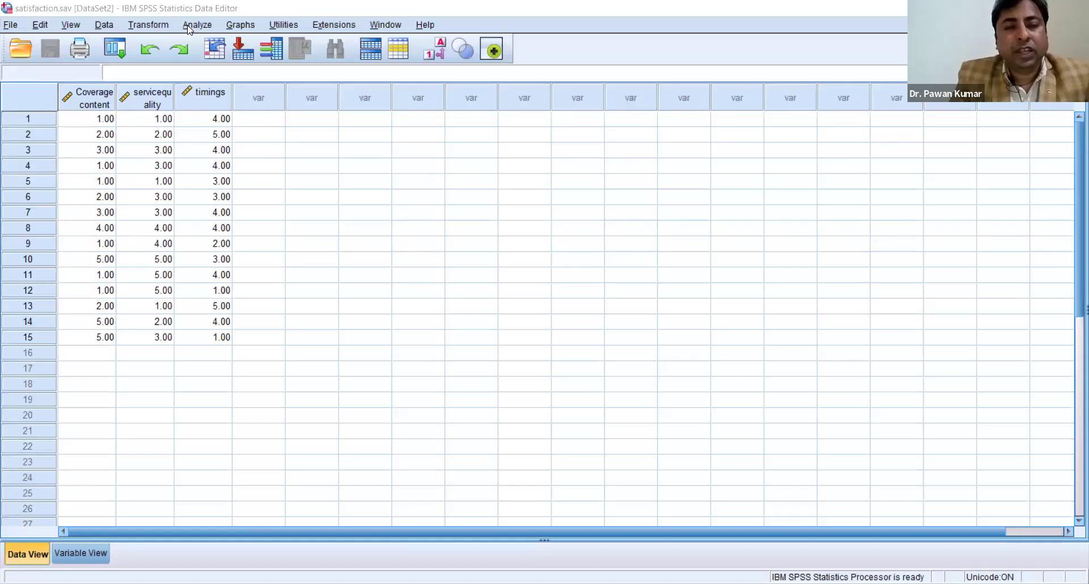
# Set up a one-sample T test with coverage of content, service quality and timings as the test variables
pyautogui.click(193, 25)
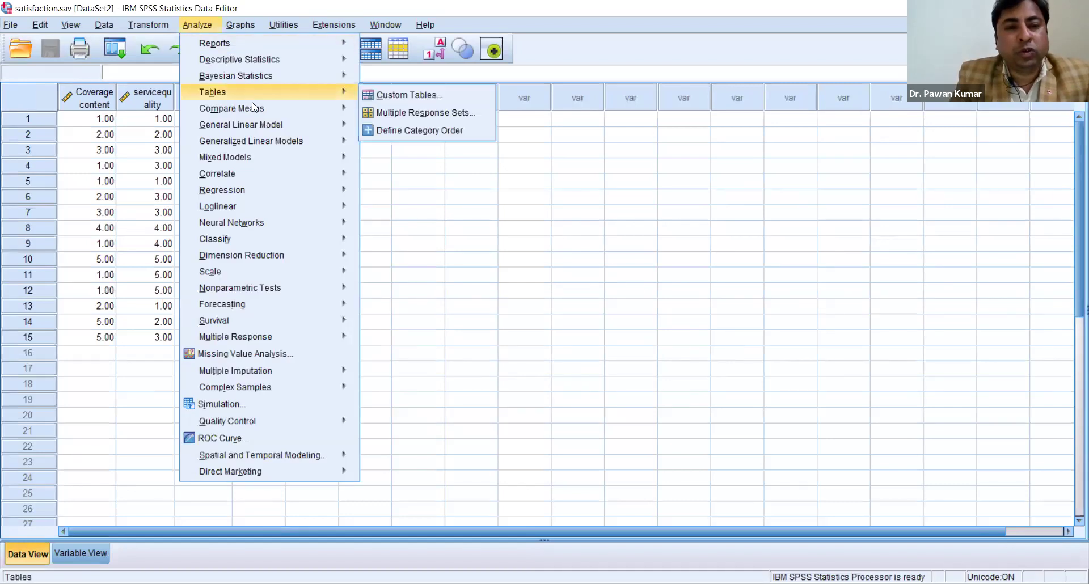
pyautogui.moveTo(254, 108)
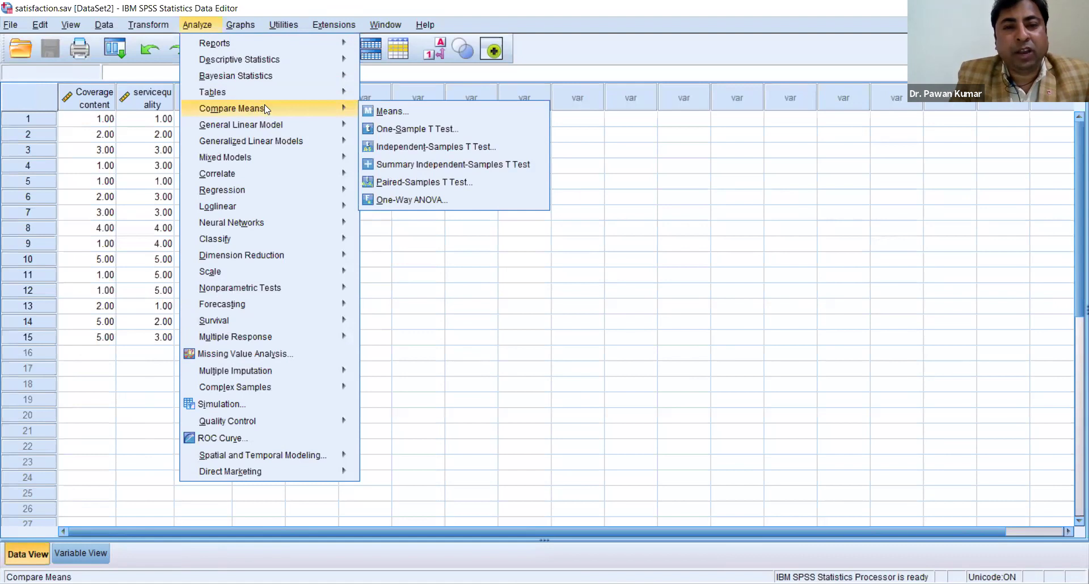
pyautogui.click(404, 130)
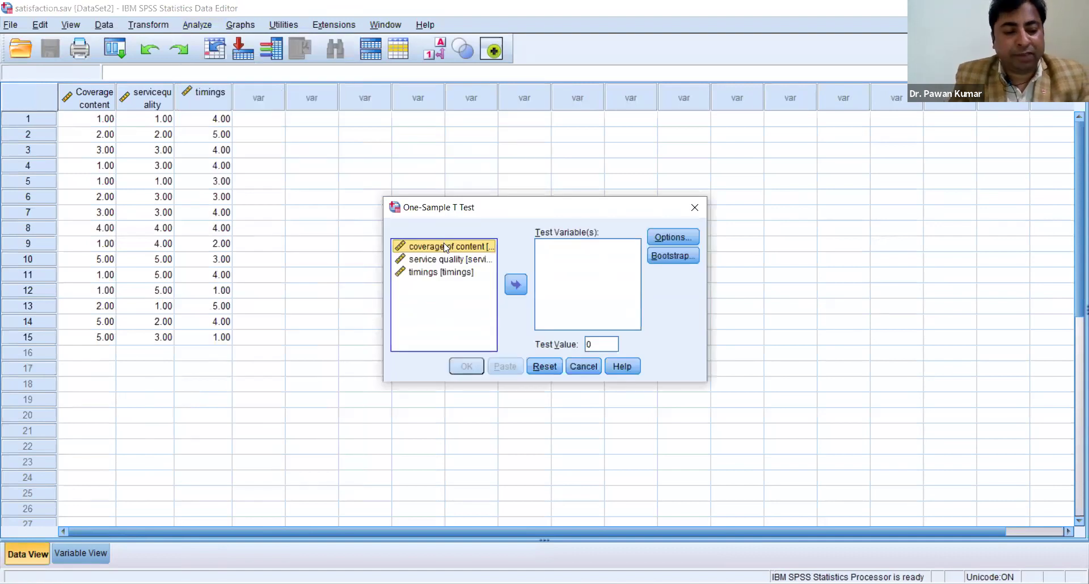
pyautogui.hotkey('shift', 'Down')
pyautogui.hotkey('shift', 'Down')
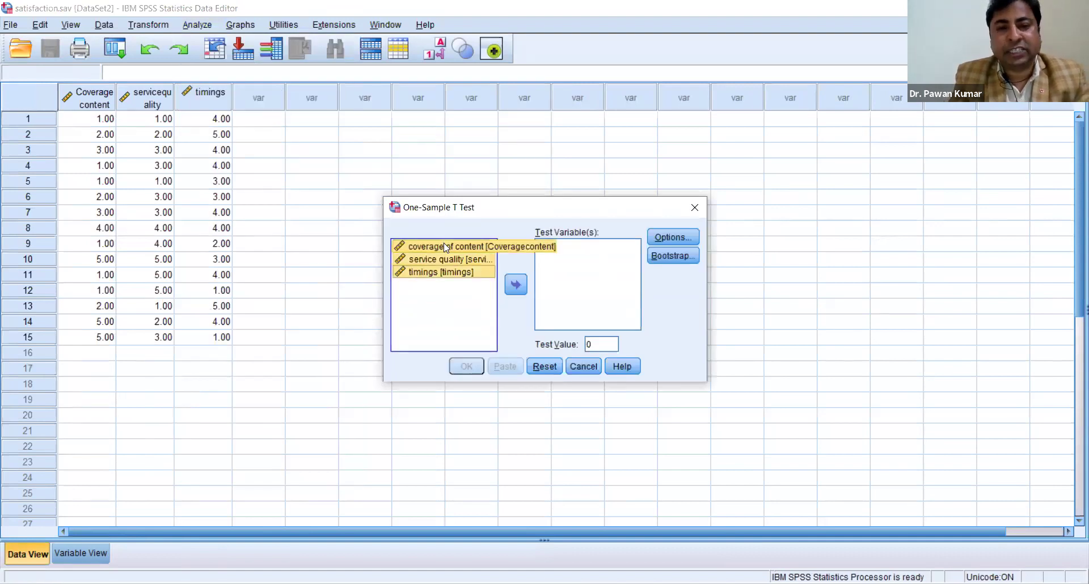
pyautogui.click(516, 284)
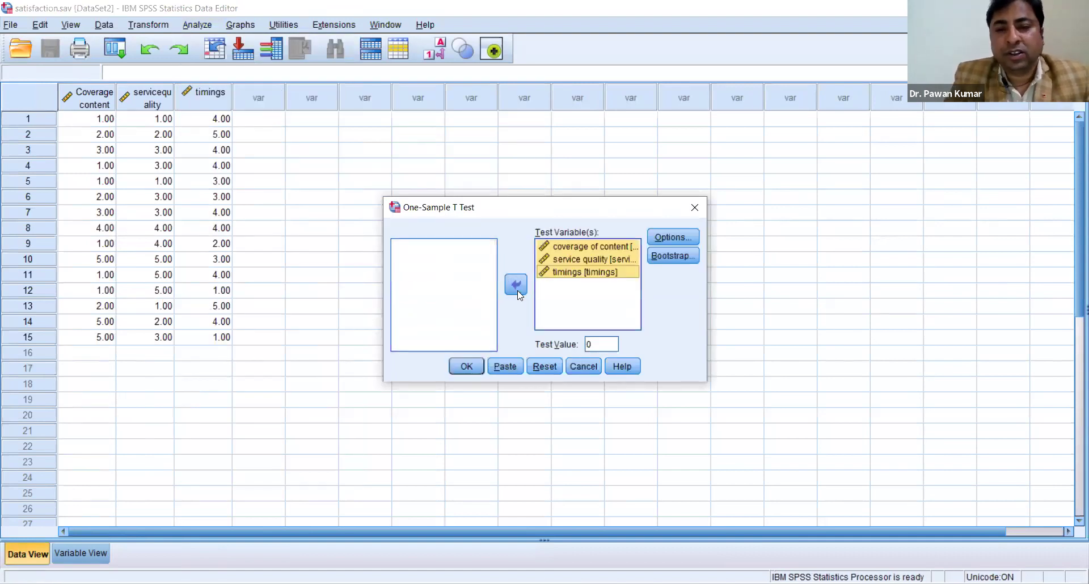
pyautogui.doubleClick(602, 342)
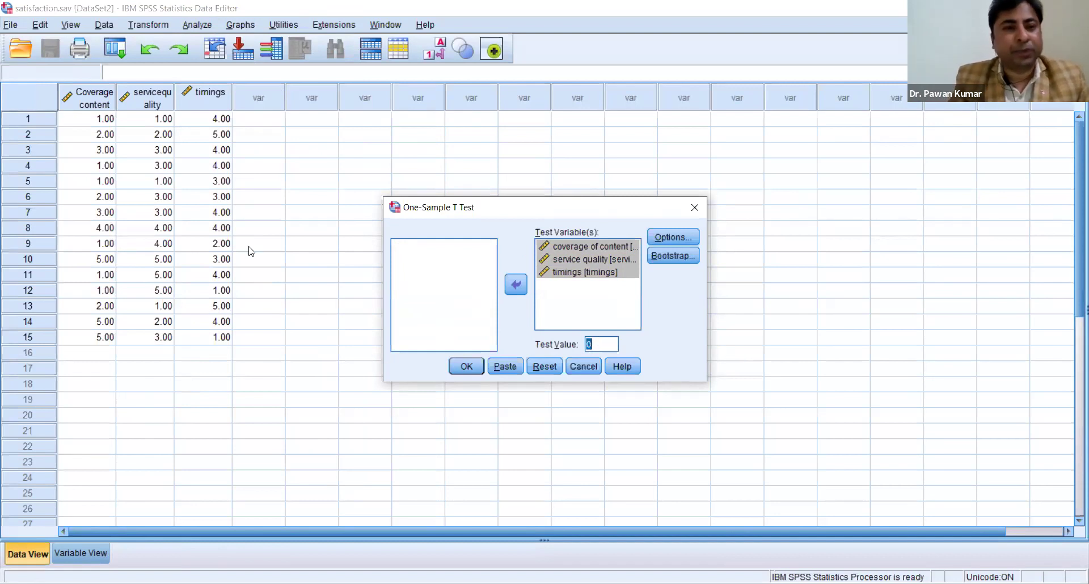
# Check the value labels defined for the coverage of content variable
pyautogui.click(94, 547)
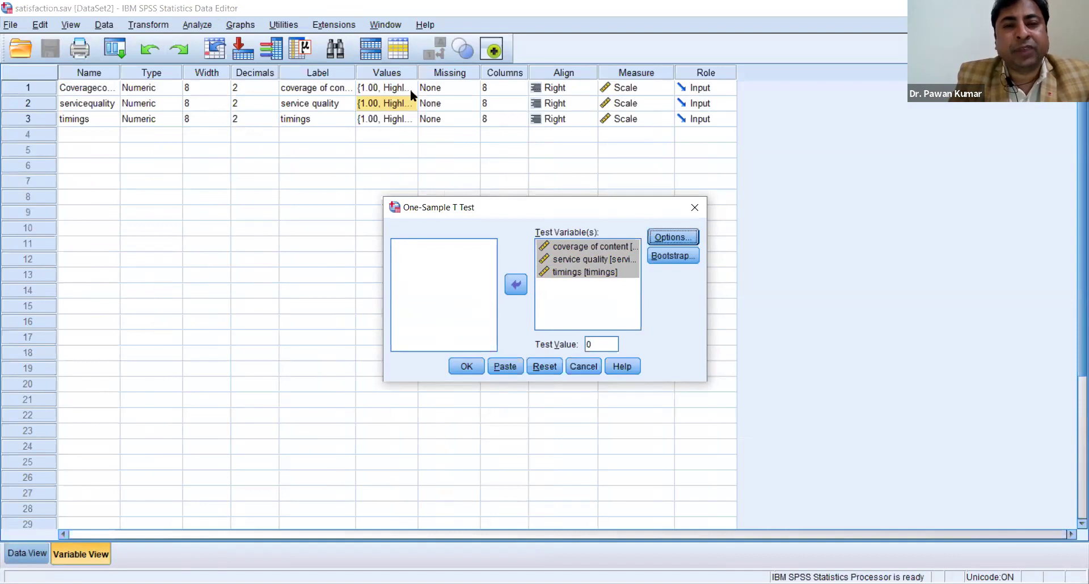
pyautogui.doubleClick(412, 89)
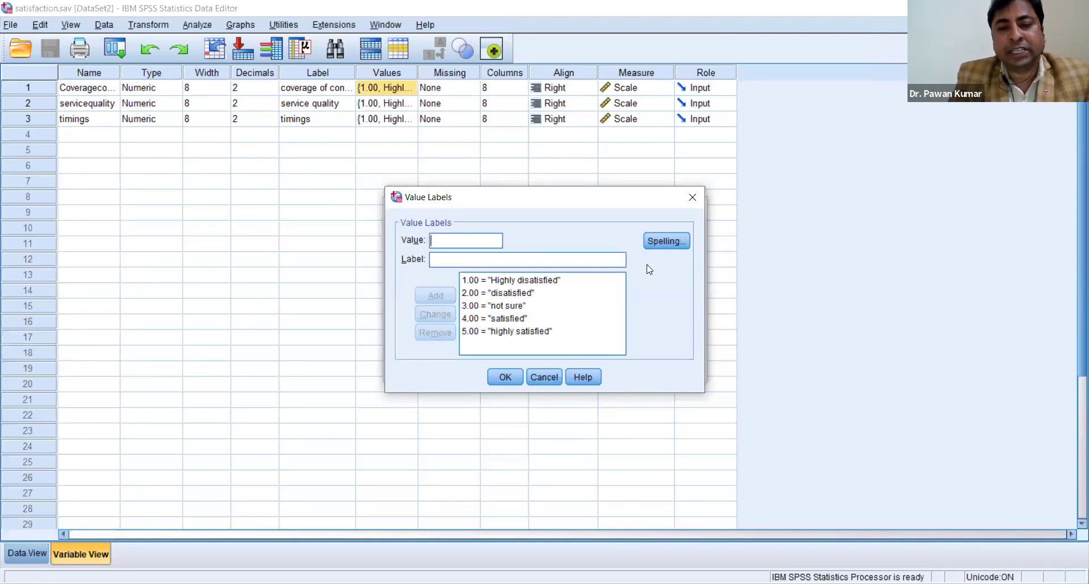
pyautogui.click(692, 197)
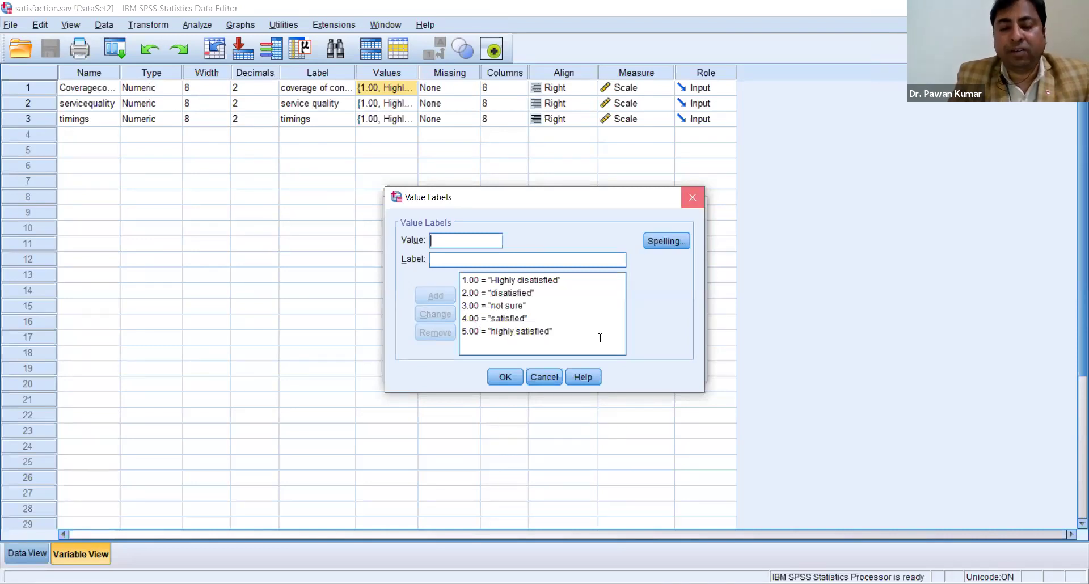
# Run the one-sample T test with test value 1 and examine the significance values in the One-Sample Test table
pyautogui.click(602, 341)
pyautogui.press('BackSpace')
pyautogui.write('1')
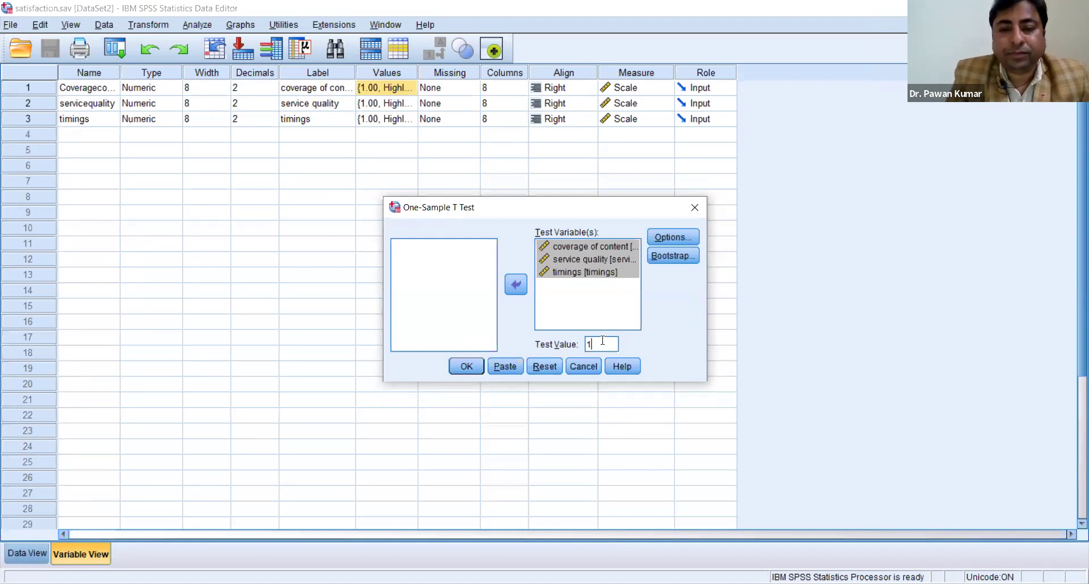
pyautogui.click(467, 368)
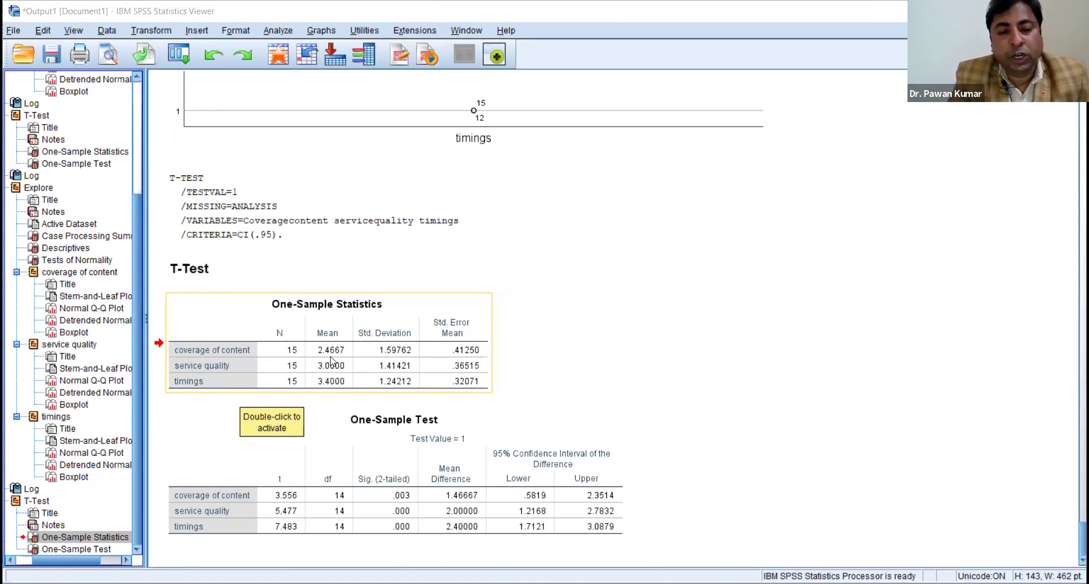
pyautogui.click(378, 509)
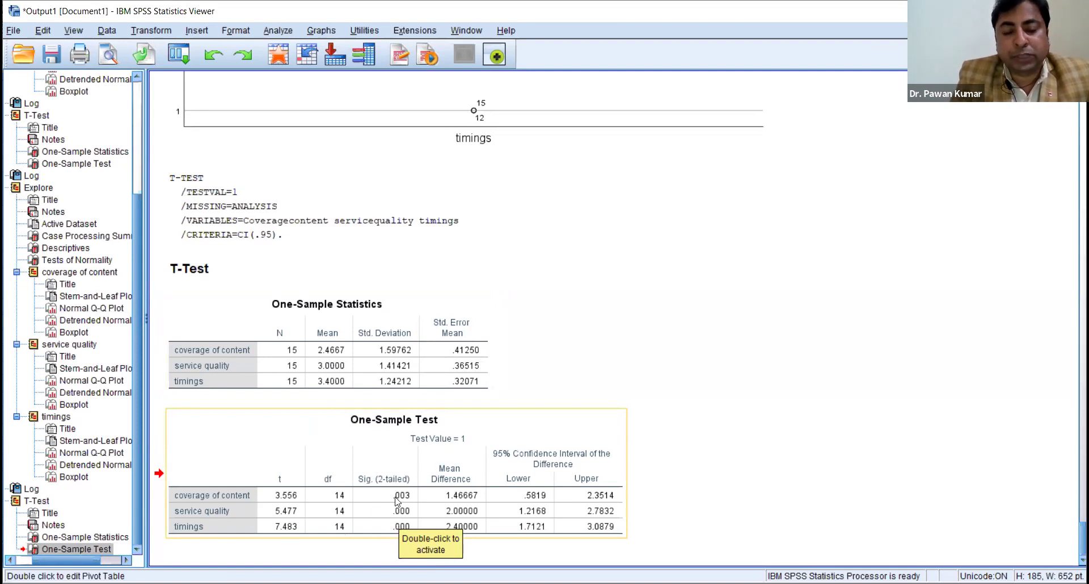
pyautogui.doubleClick(413, 500)
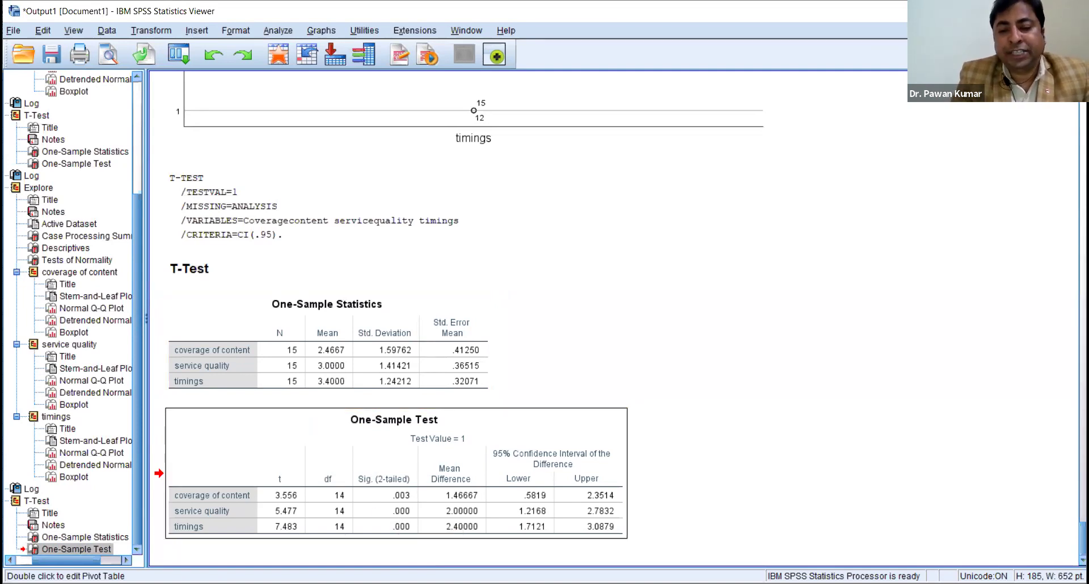